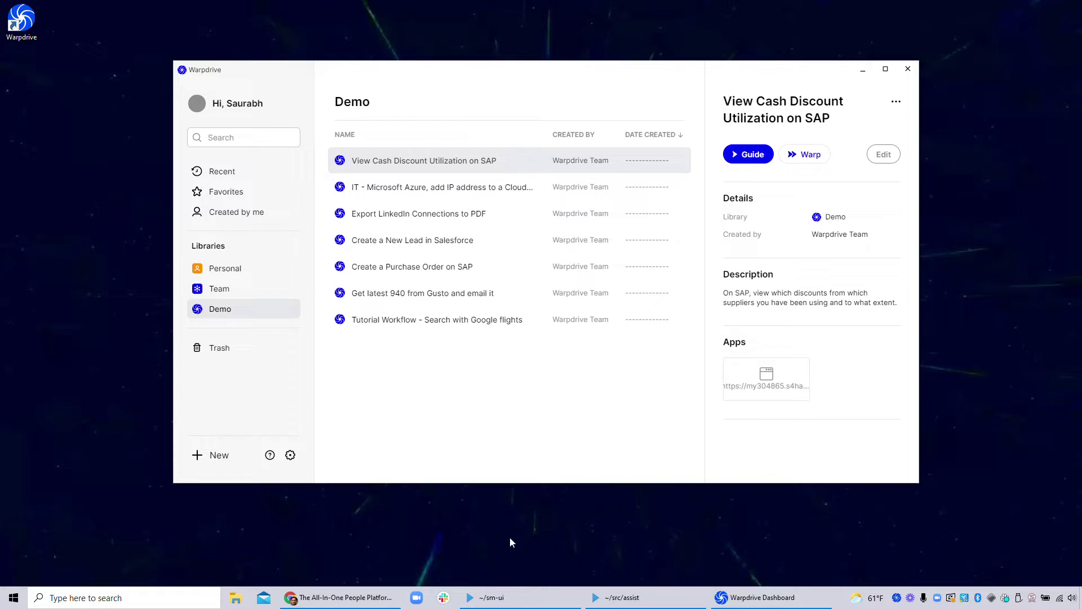
pyautogui.click(340, 597)
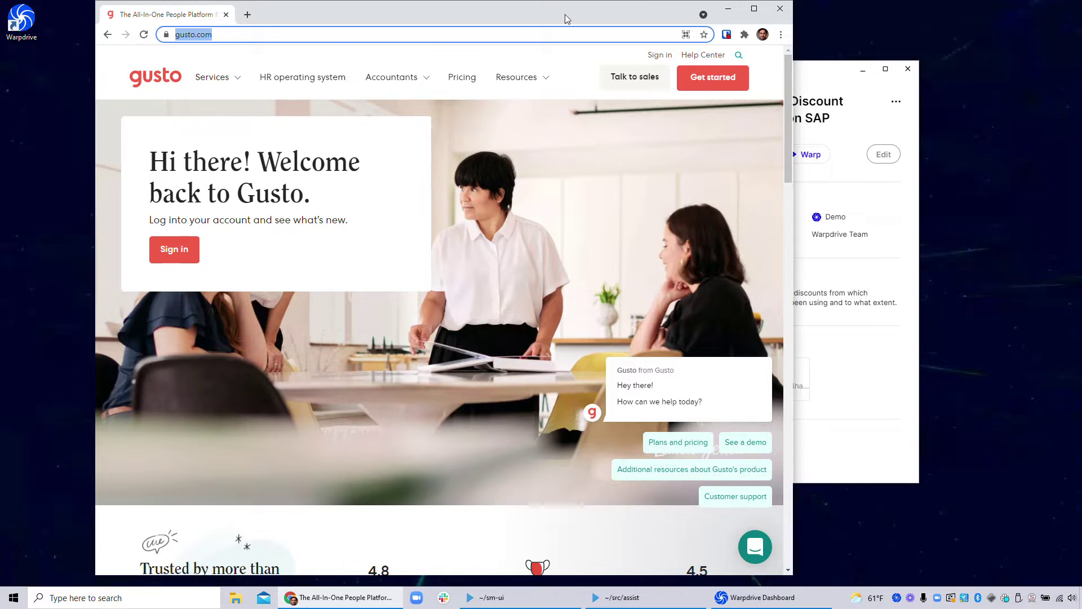
pyautogui.click(864, 462)
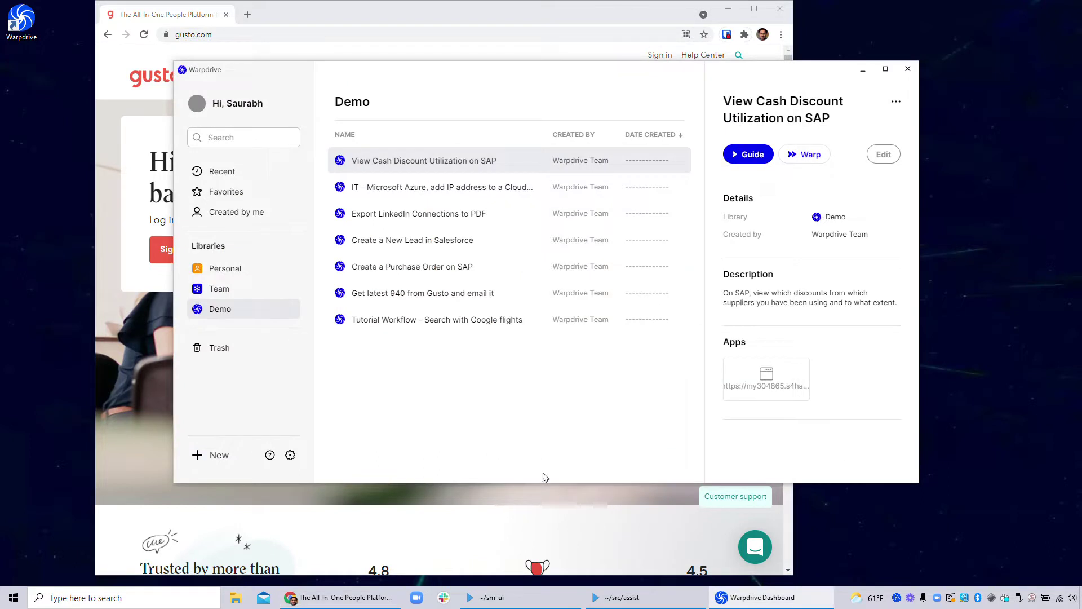
pyautogui.click(219, 456)
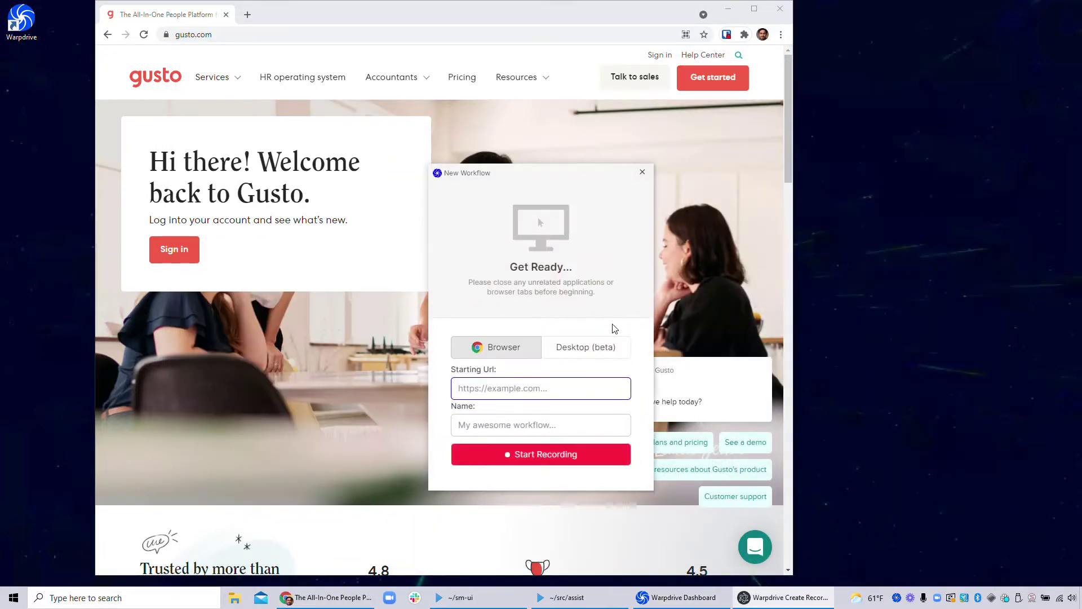
pyautogui.write('https://gusto.com/')
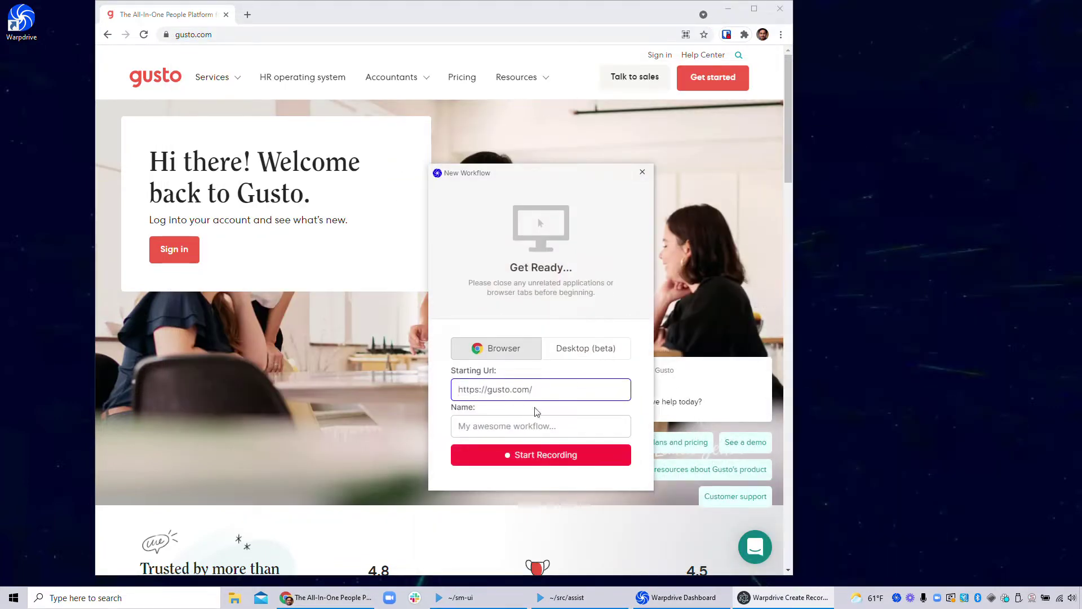
pyautogui.press('Tab')
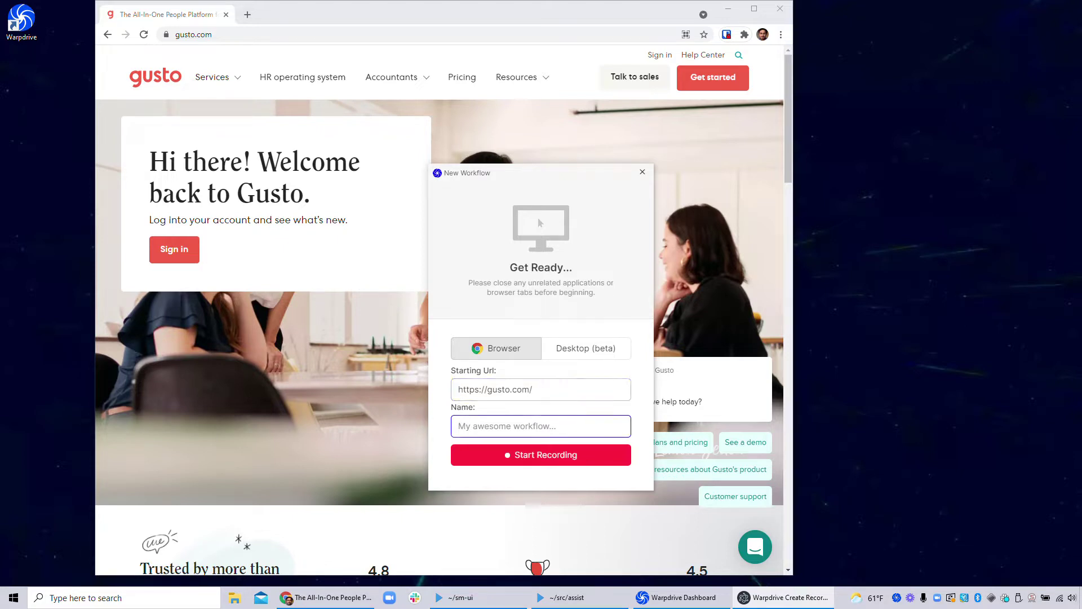
# Name the workflow "QA test Gusto's Support feedback" and start recording it
pyautogui.write('Gusto')
pyautogui.write('QA test ')
pyautogui.write("'s Suppo")
pyautogui.write('rt feedvack')
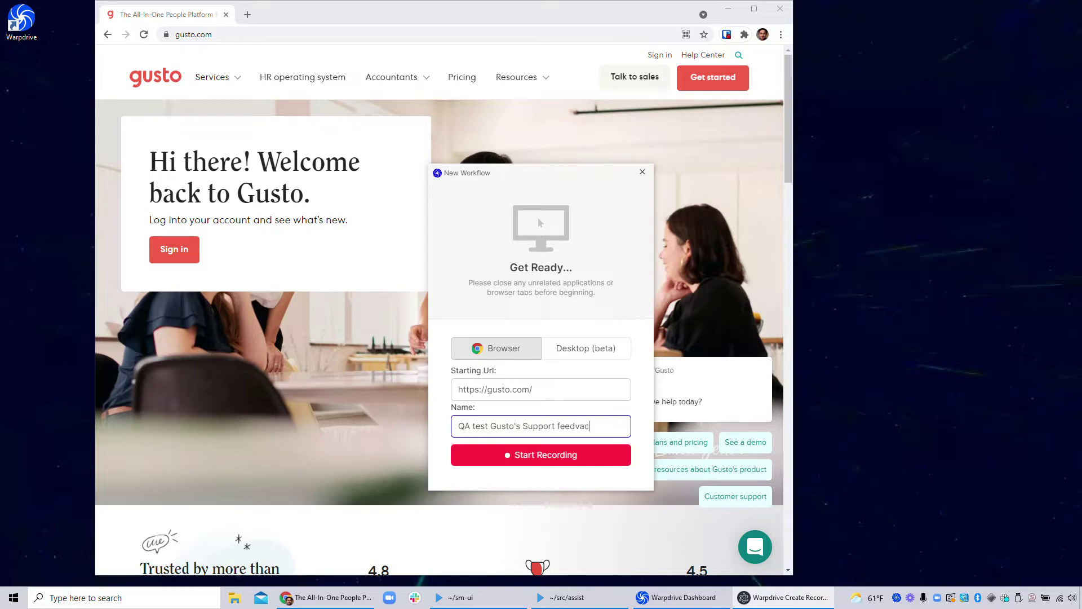
pyautogui.press('BackSpace')
pyautogui.press('BackSpace')
pyautogui.press('BackSpace')
pyautogui.write('back')
pyautogui.press('Return')
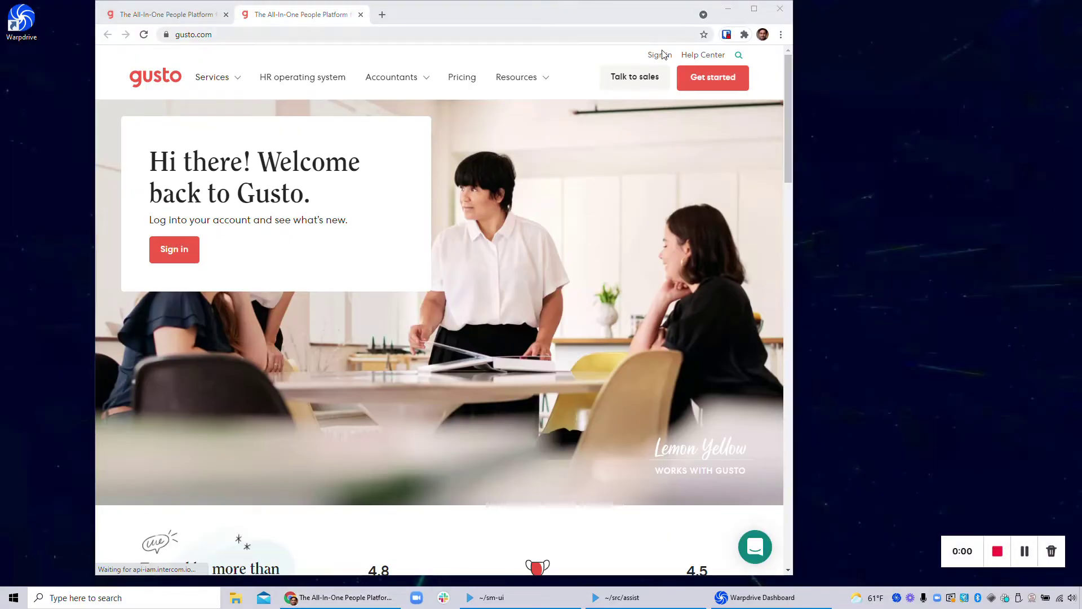
# Sign in to Gusto with the saved credentials and open the Time off page under Time tools
pyautogui.click(664, 54)
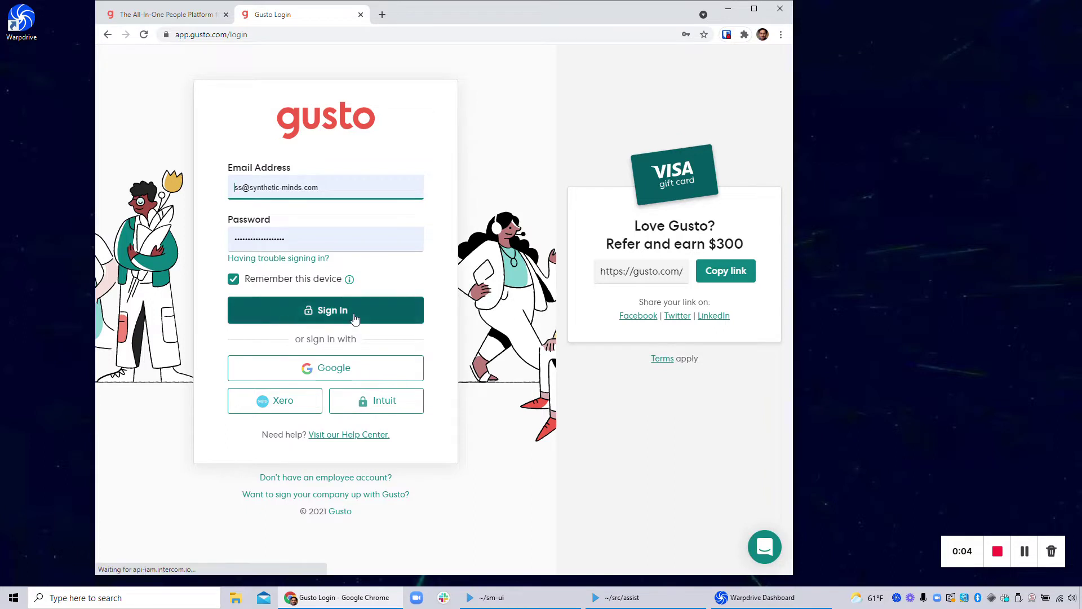
pyautogui.click(323, 316)
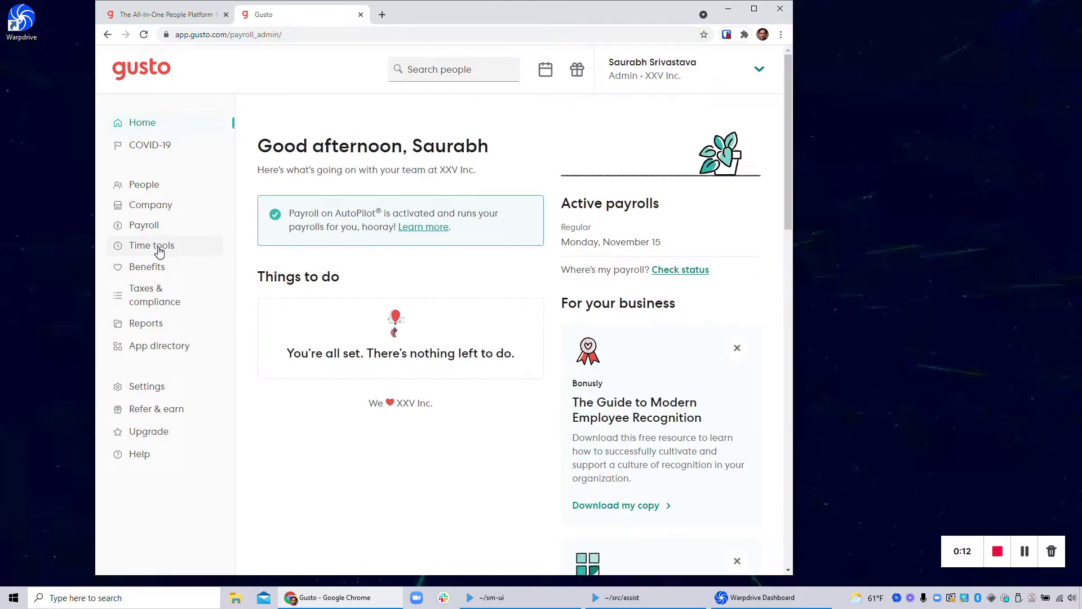
pyautogui.click(158, 252)
pyautogui.click(153, 269)
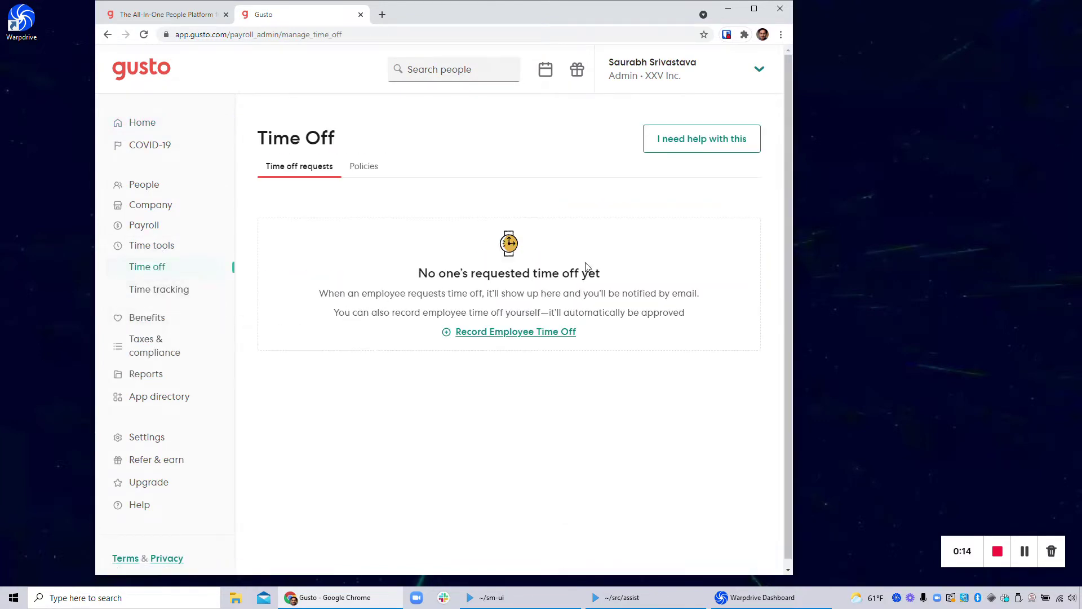
# Open the Help Center from the Time Off page's help and search it for "time off"
pyautogui.click(690, 140)
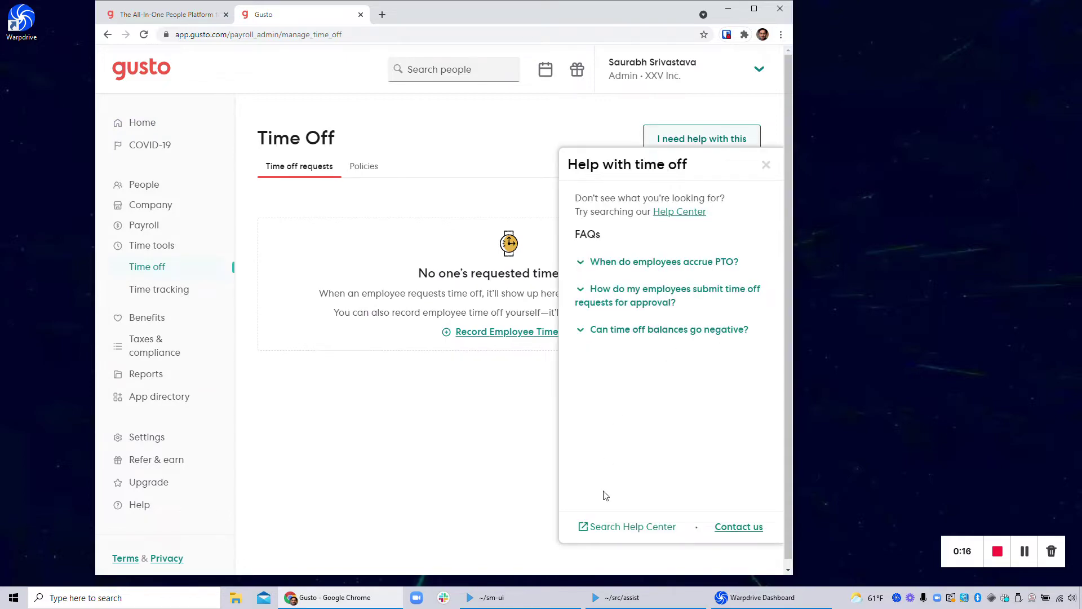
pyautogui.click(612, 528)
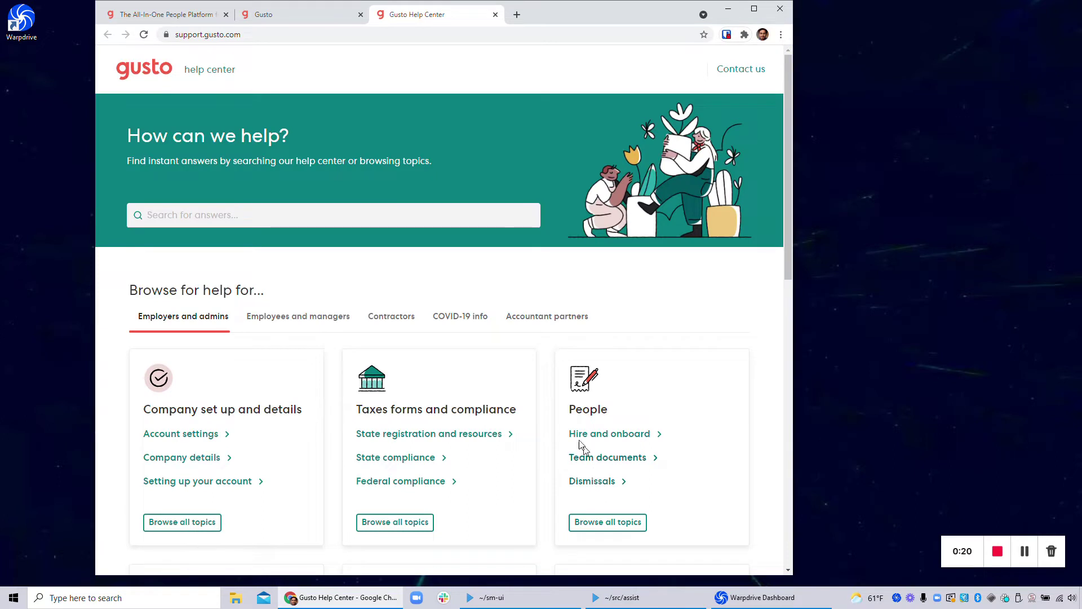
pyautogui.click(316, 216)
pyautogui.write('time')
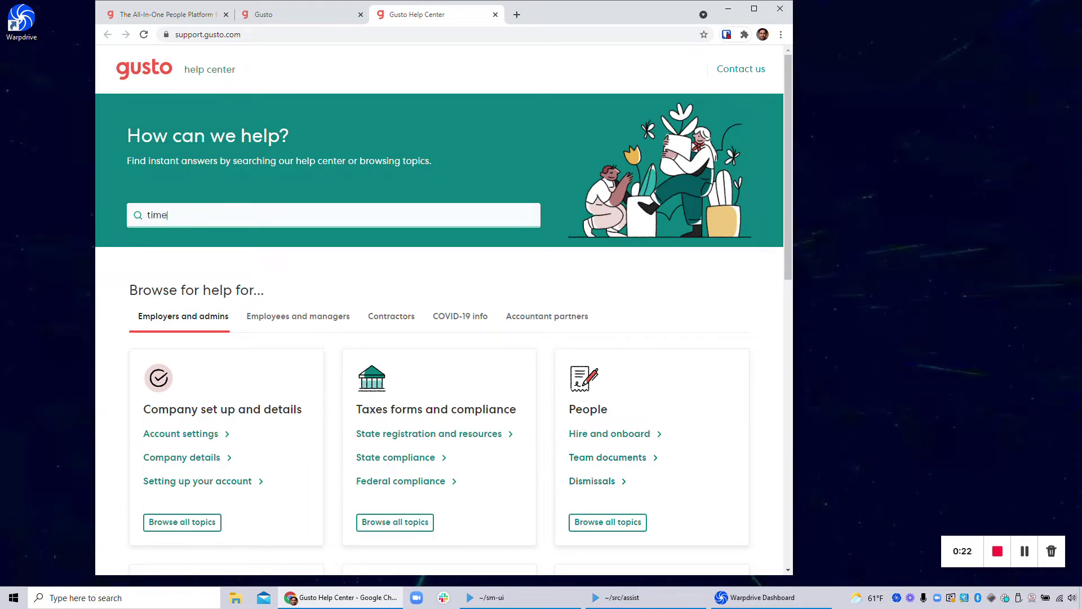
pyautogui.write(' off')
pyautogui.press('Return')
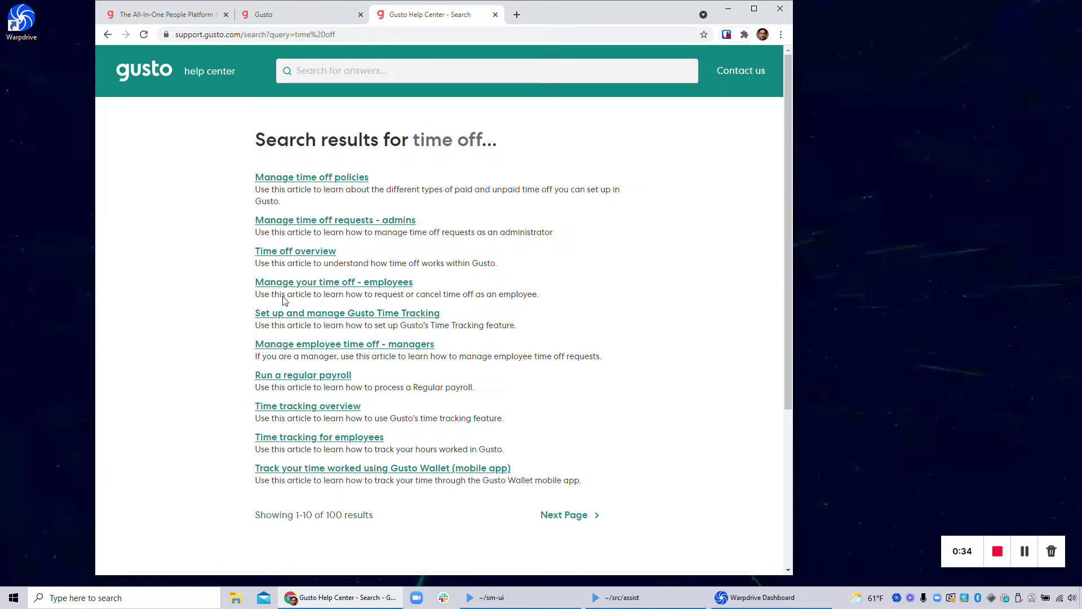
# Rate the article "Manage your time off - employees" as not helpful and send the feedback "QA test"
pyautogui.click(314, 284)
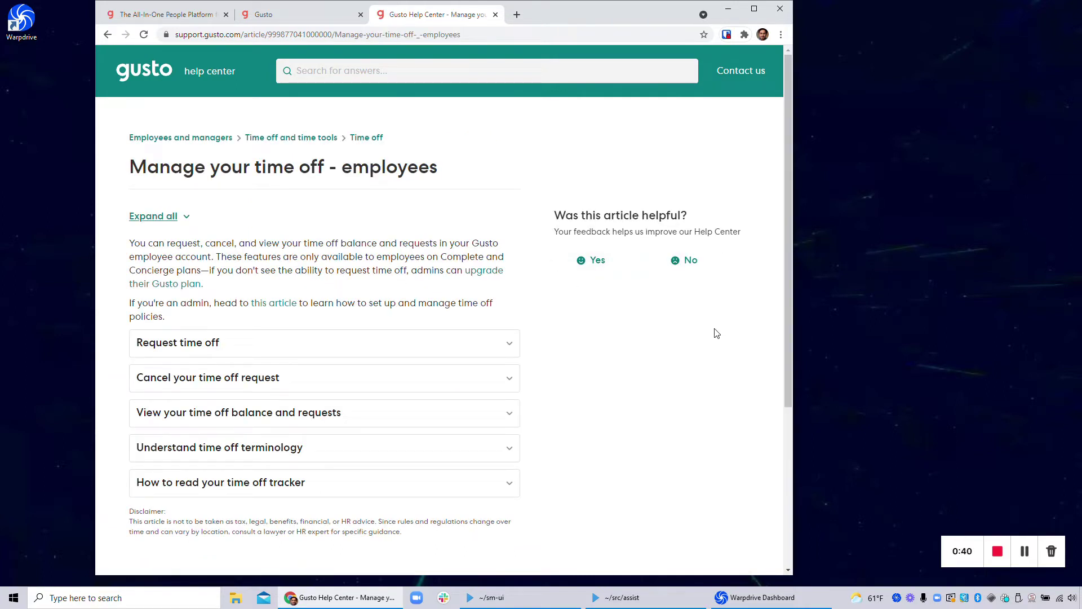
pyautogui.click(690, 263)
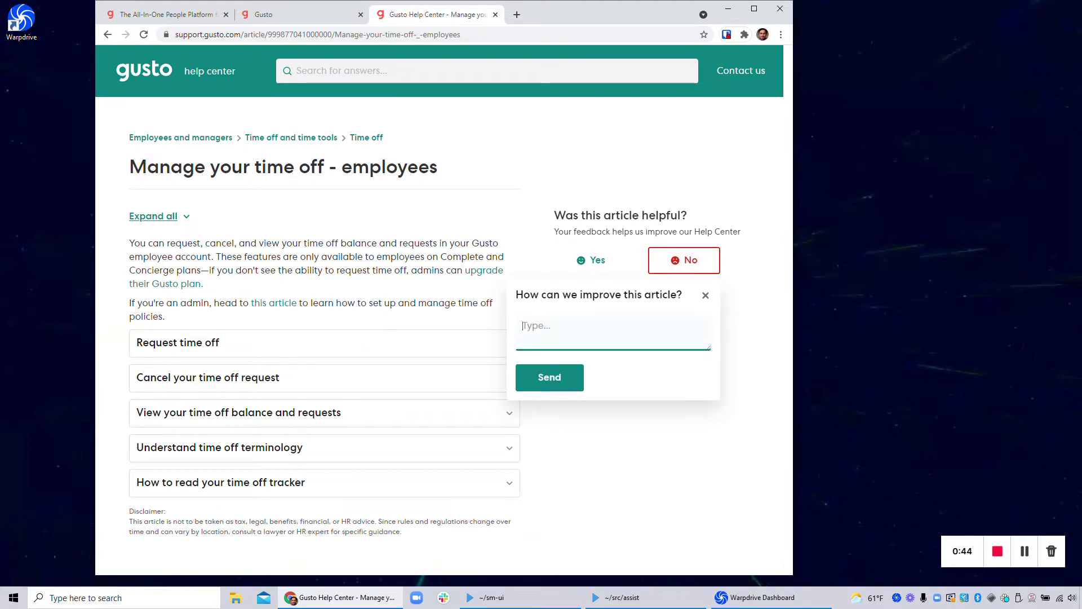
pyautogui.write('QA test')
pyautogui.click(558, 381)
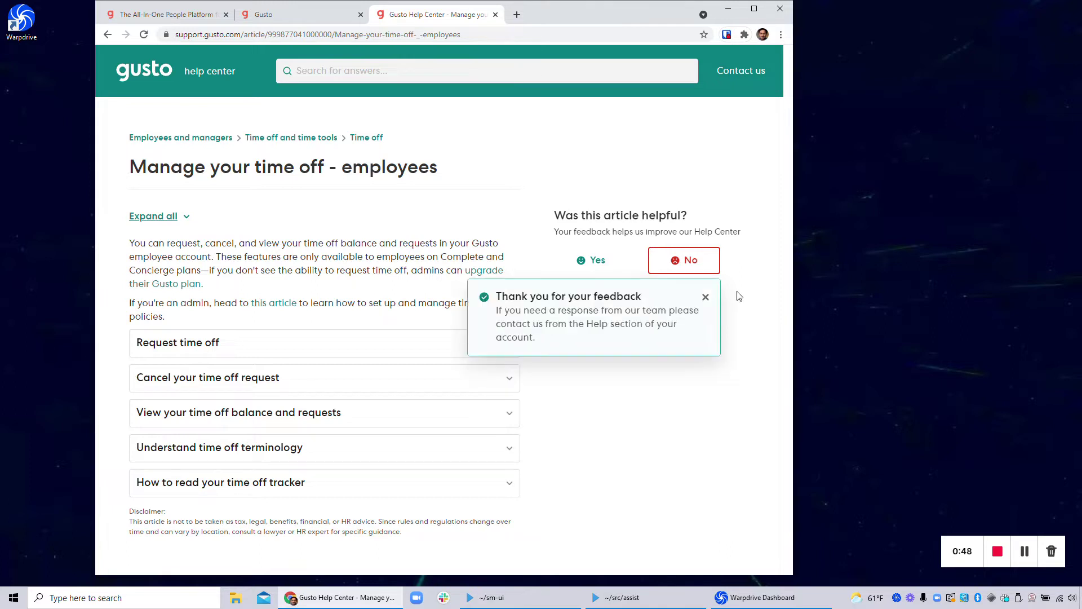
# Change the article's rating to helpful, dismissing the feedback notices
pyautogui.click(705, 297)
pyautogui.click(601, 275)
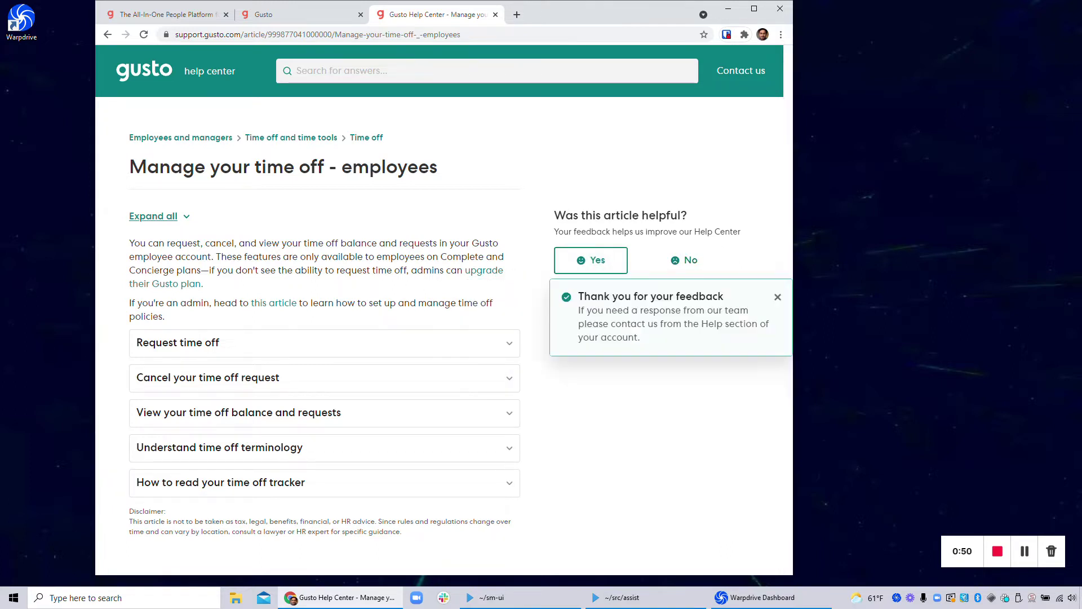
pyautogui.click(776, 303)
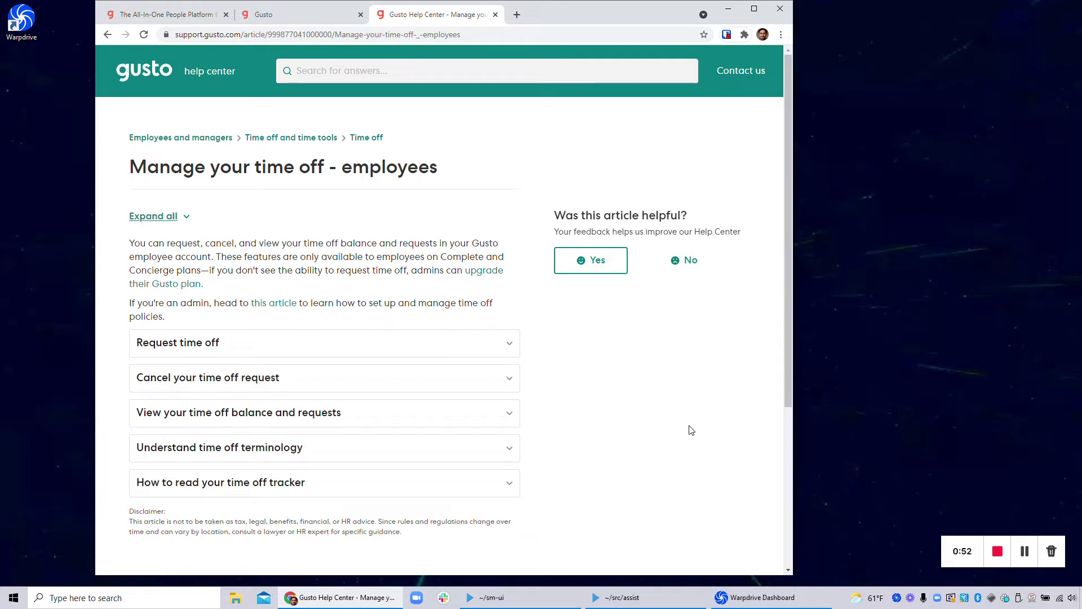
# Close the Help Center tab and sign out of Gusto to finish the workflow recording
pyautogui.click(495, 15)
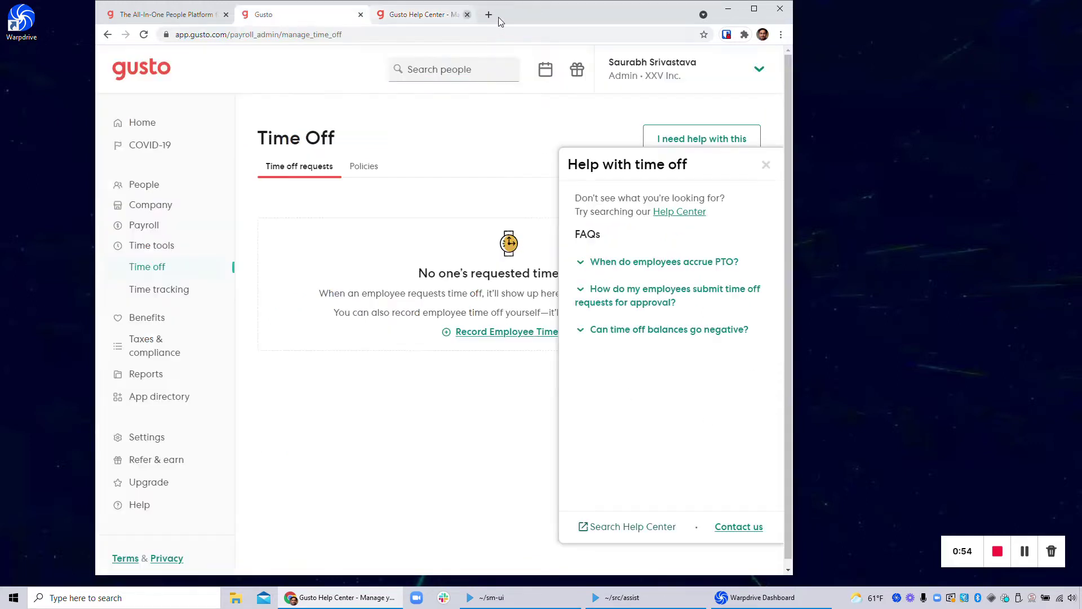
pyautogui.click(757, 73)
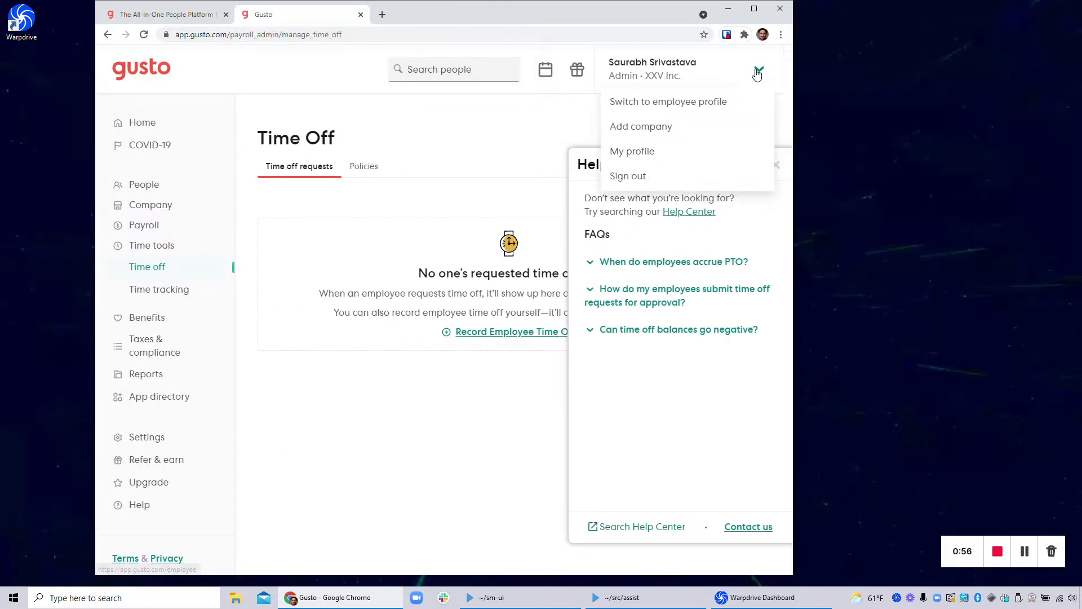
pyautogui.click(640, 179)
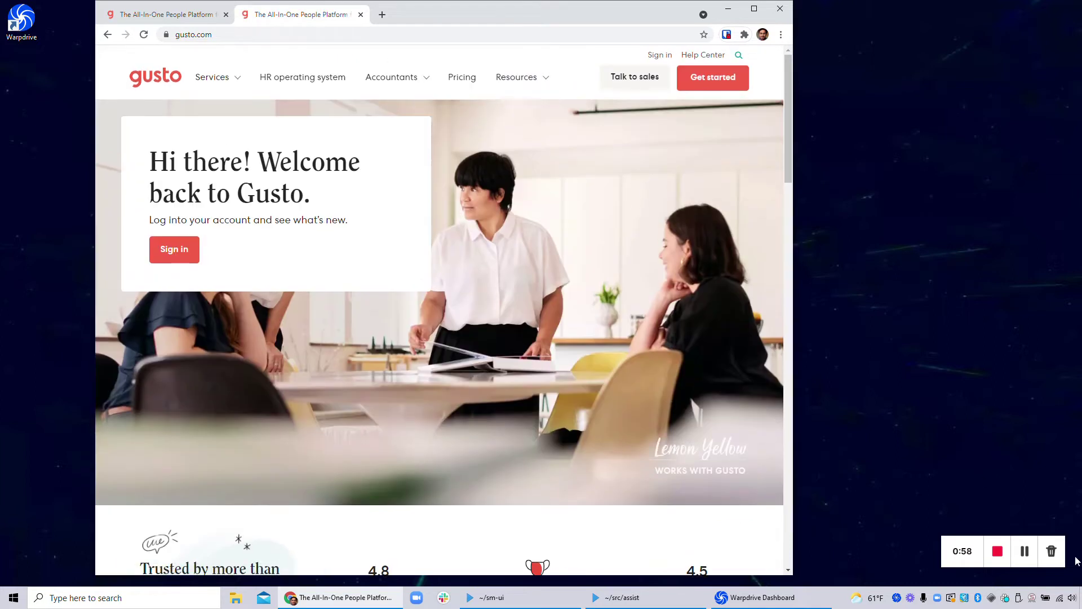
pyautogui.click(998, 555)
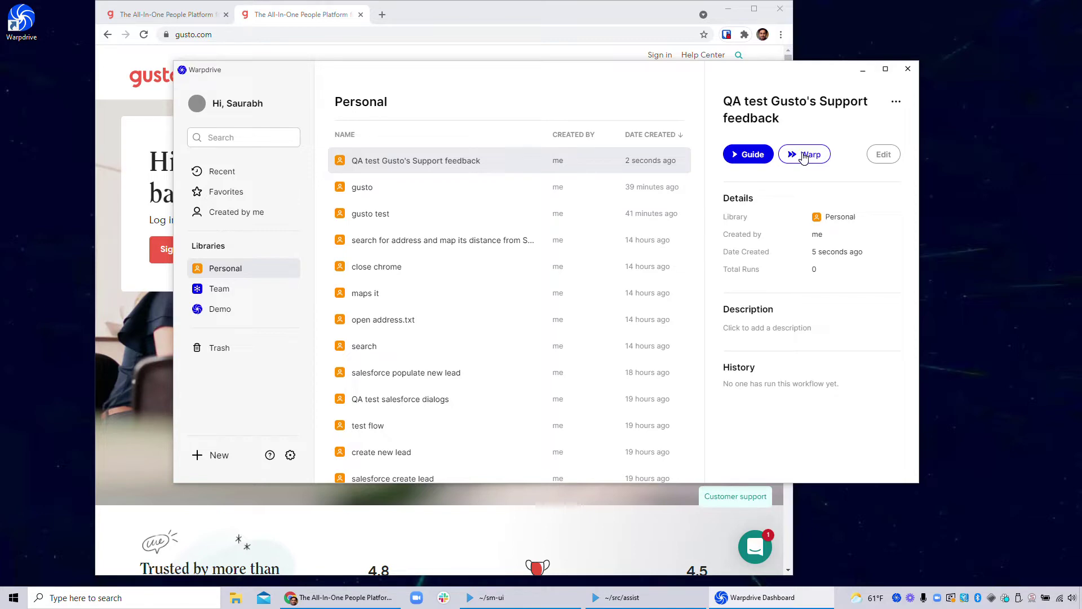
# Run the recorded workflow in Warp mode and sign in to Gusto with the saved credentials
pyautogui.click(804, 156)
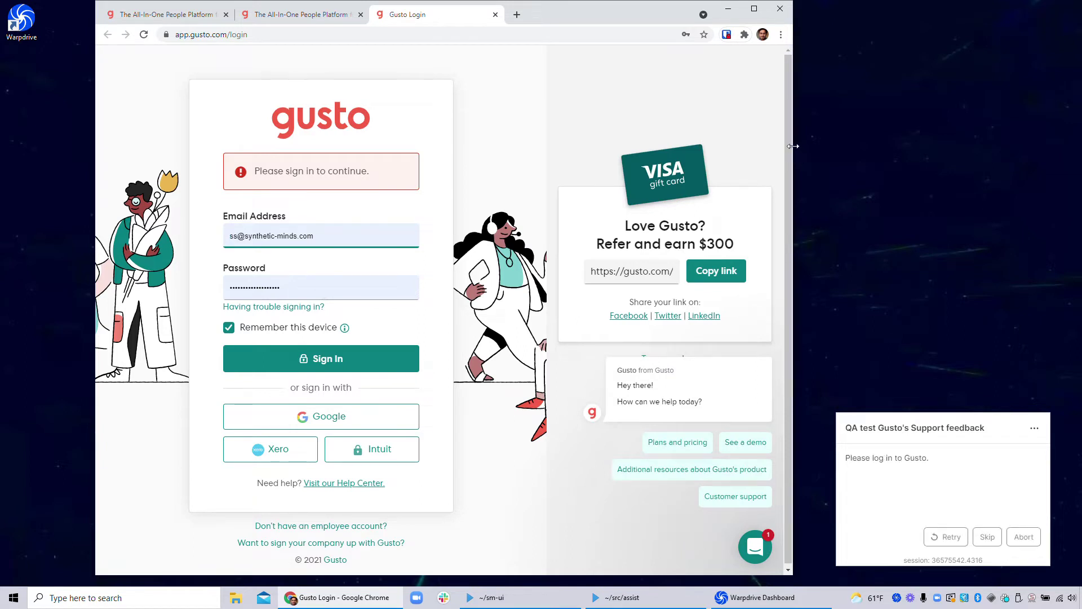
pyautogui.click(330, 362)
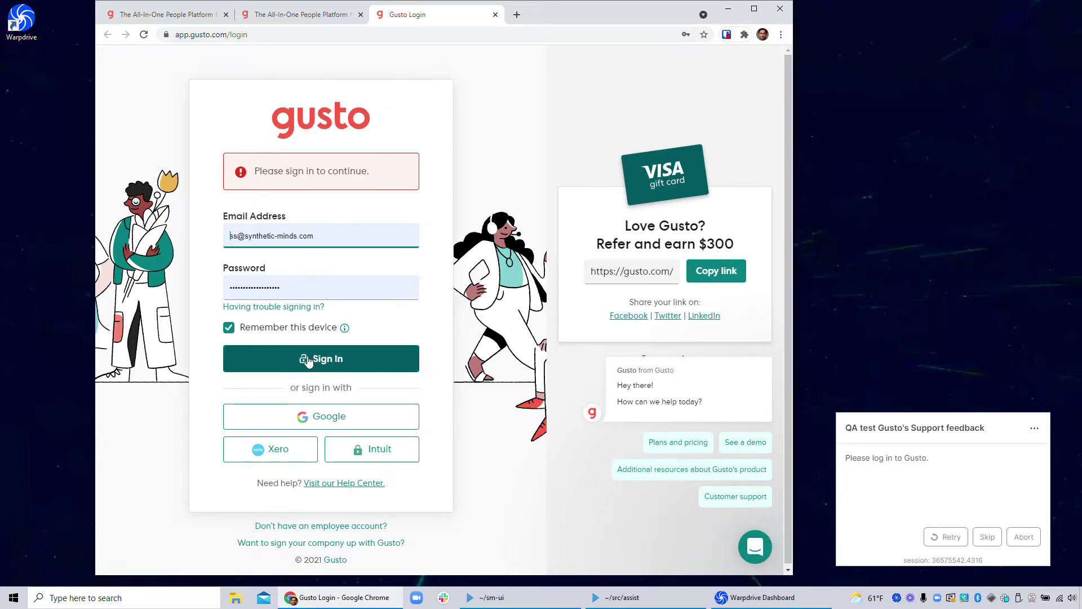
pyautogui.click(331, 364)
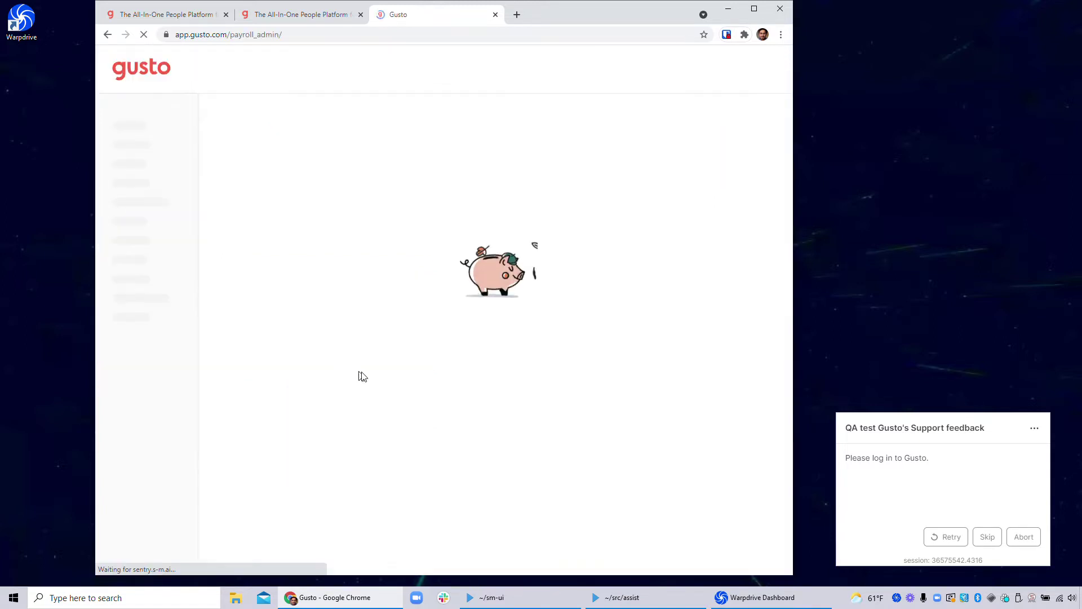
# Reload the live version of Gusto's Time Off page and skip the workflow's "Search Help Center" step
pyautogui.click(147, 330)
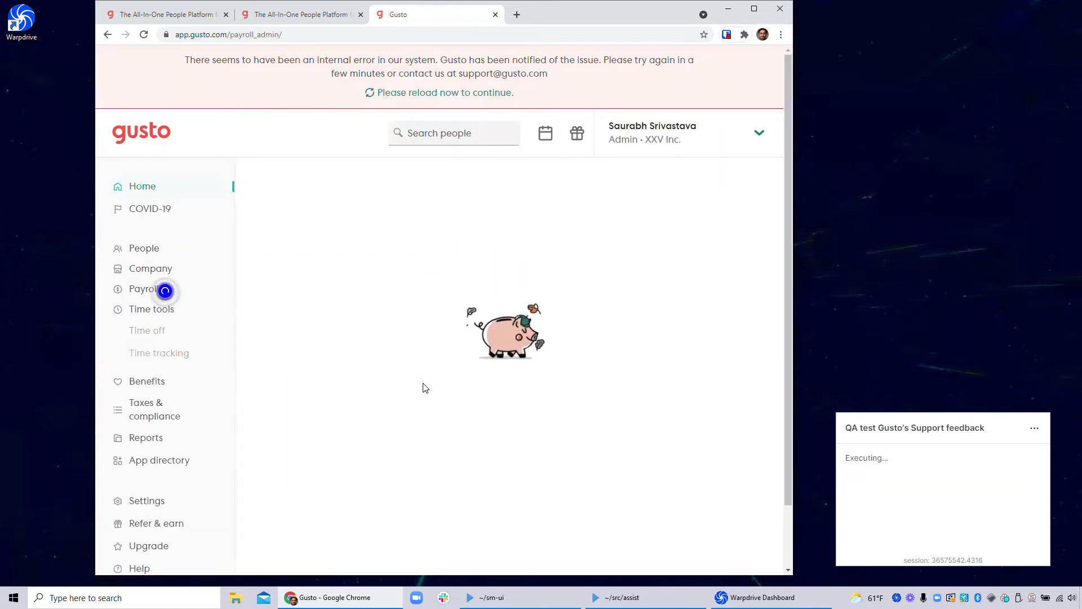
pyautogui.click(442, 93)
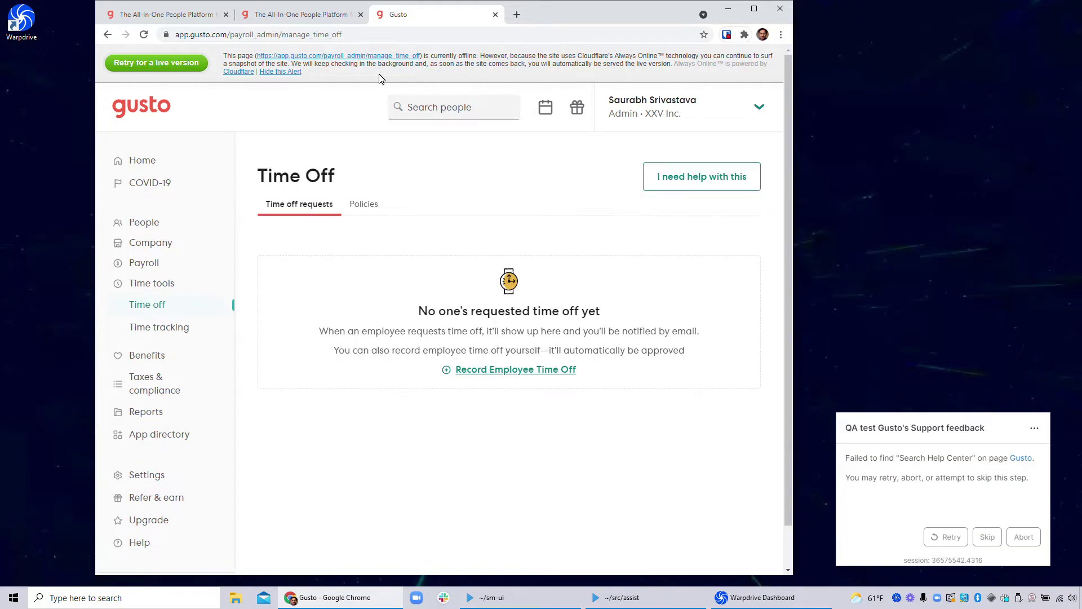
pyautogui.click(160, 66)
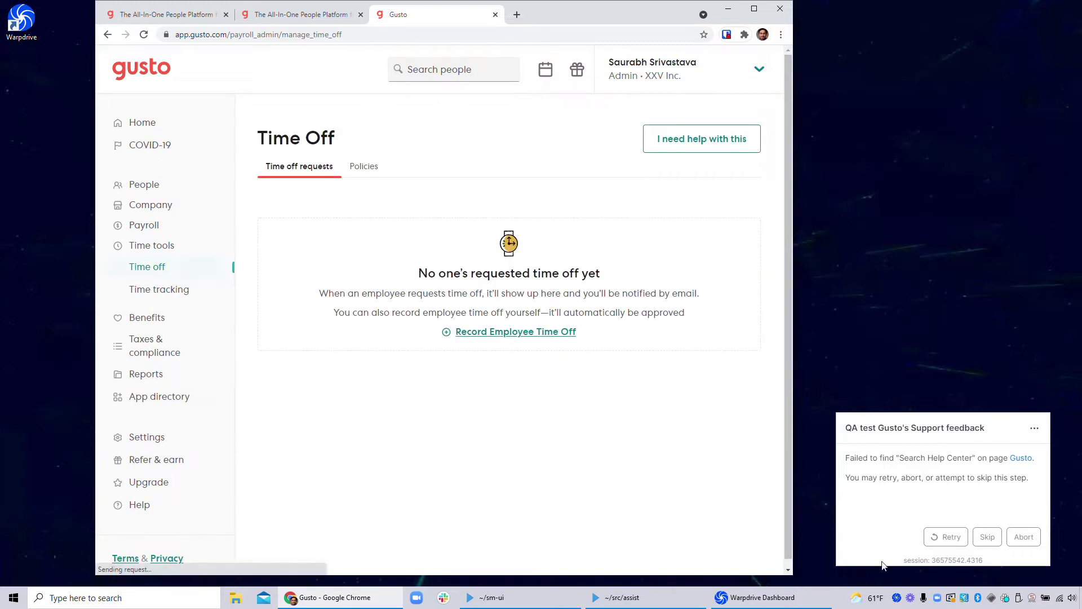
pyautogui.click(983, 536)
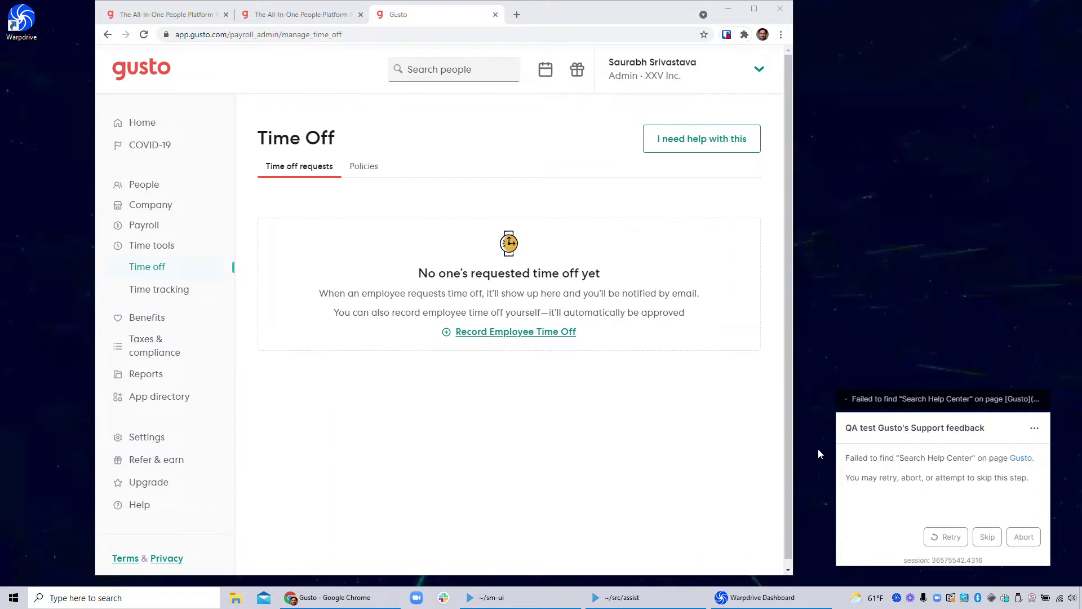
pyautogui.click(987, 537)
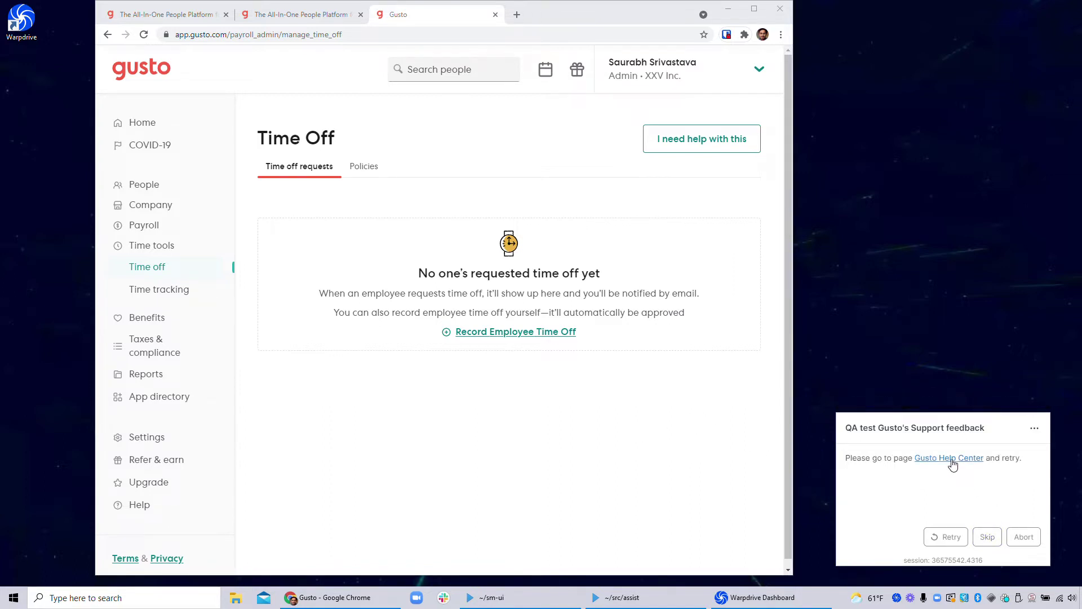
# Abort the workflow run and close its browser tab after signing out of Gusto
pyautogui.click(149, 275)
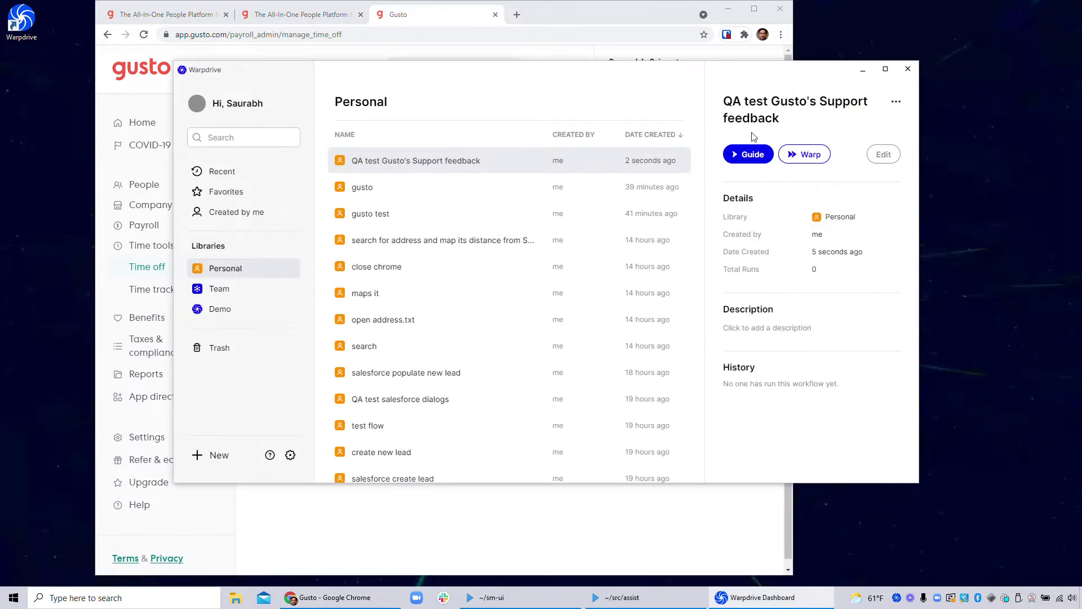
pyautogui.moveTo(677, 69); pyautogui.dragTo(756, 131)
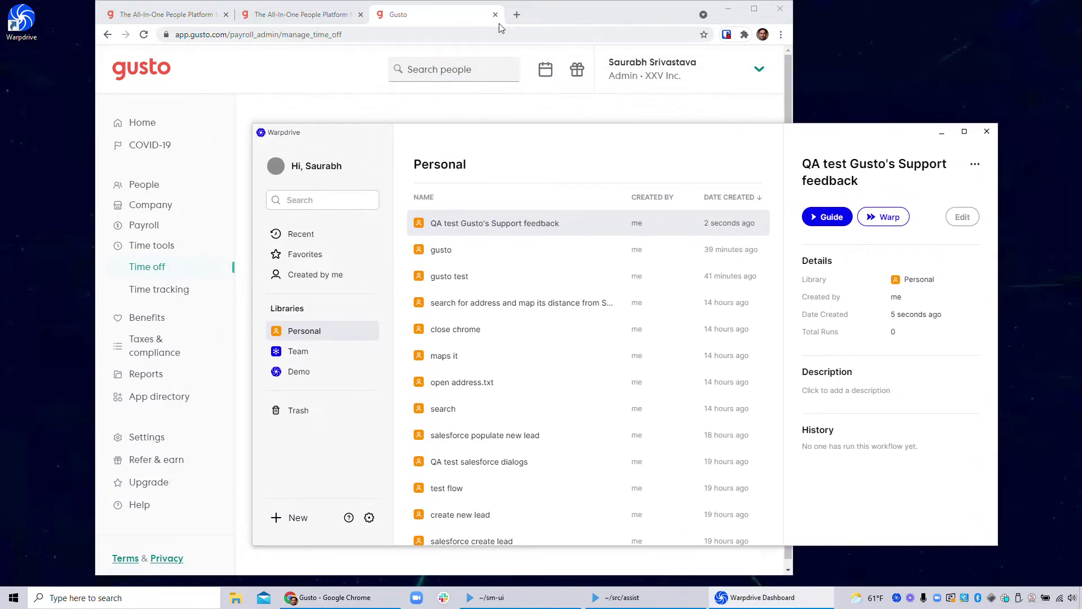
pyautogui.click(553, 56)
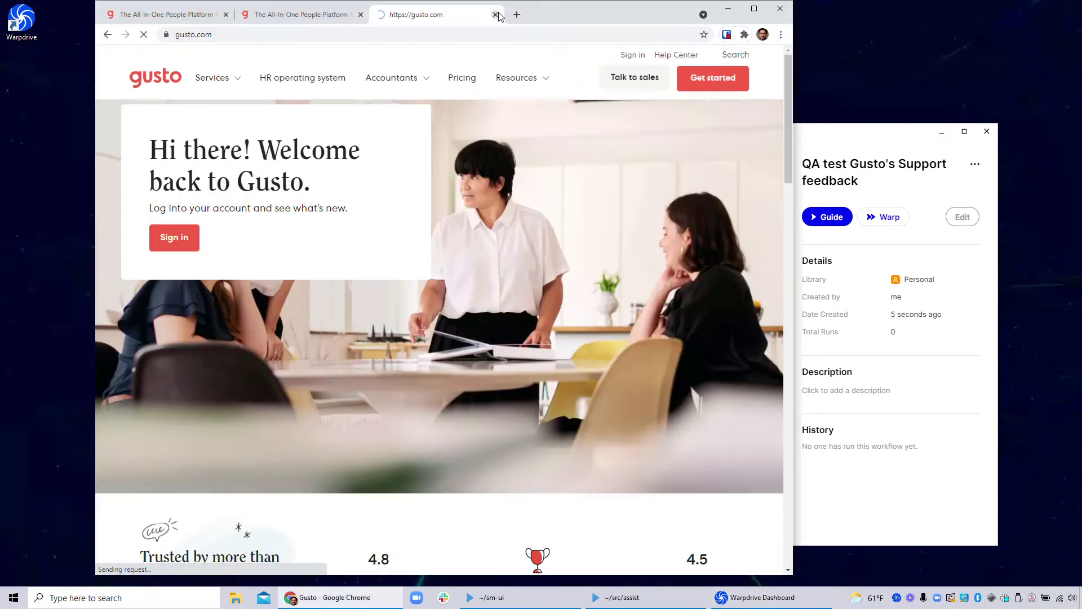
pyautogui.click(495, 15)
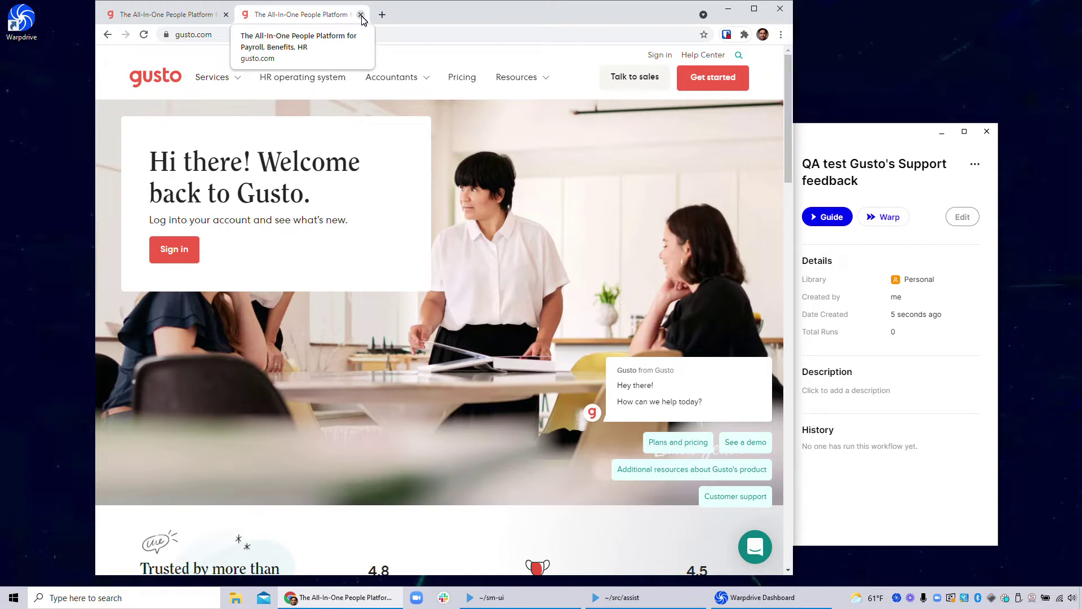
# Rerun the QA test workflow in Warp mode, signing in to Gusto with the saved credentials, and close its browser tab on completion
pyautogui.click(361, 15)
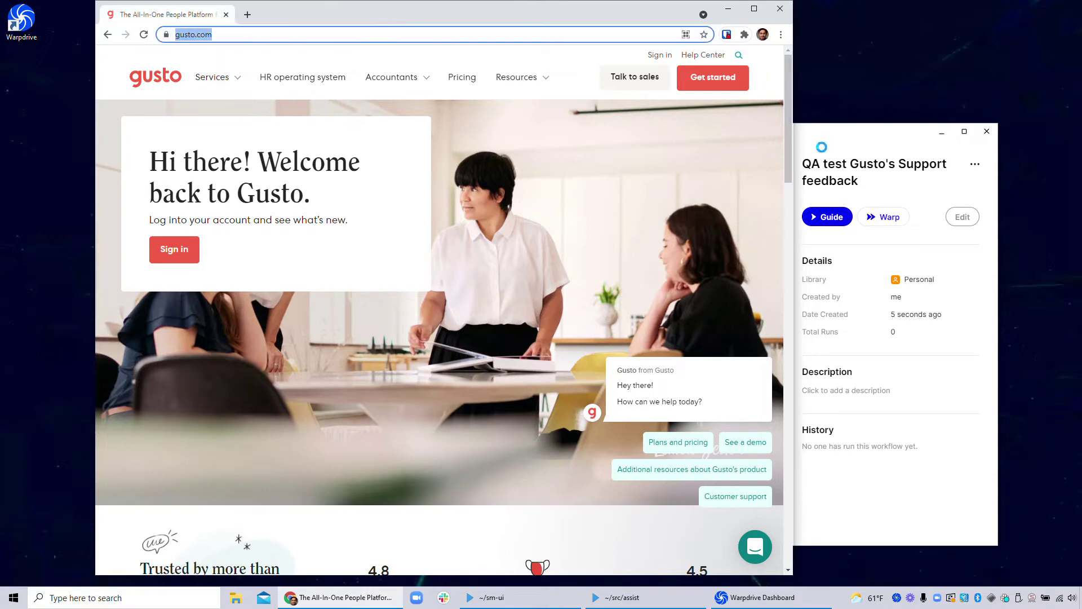
pyautogui.click(863, 137)
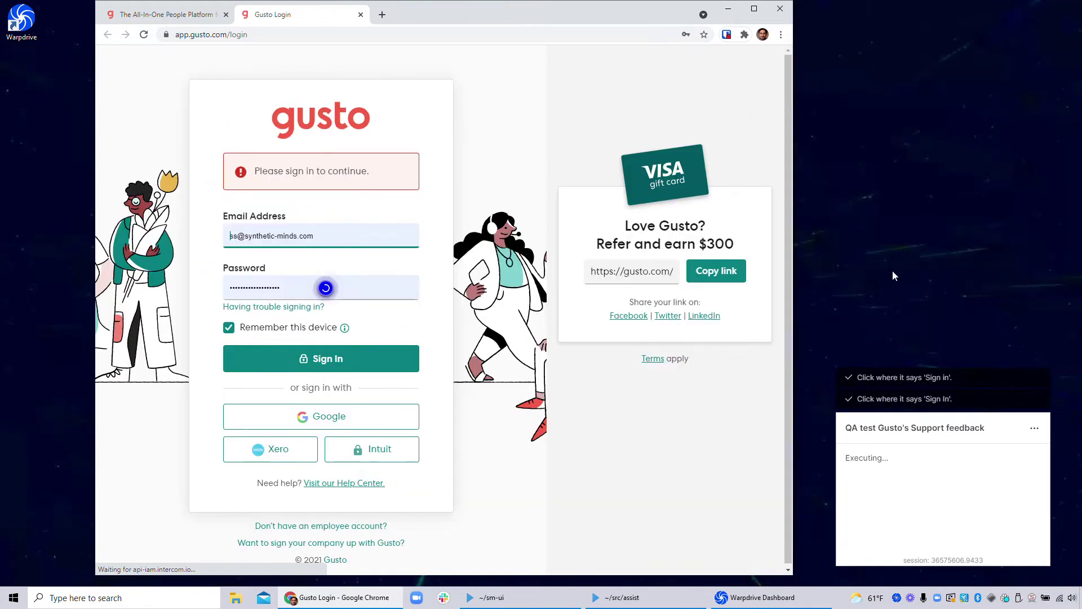
pyautogui.click(332, 361)
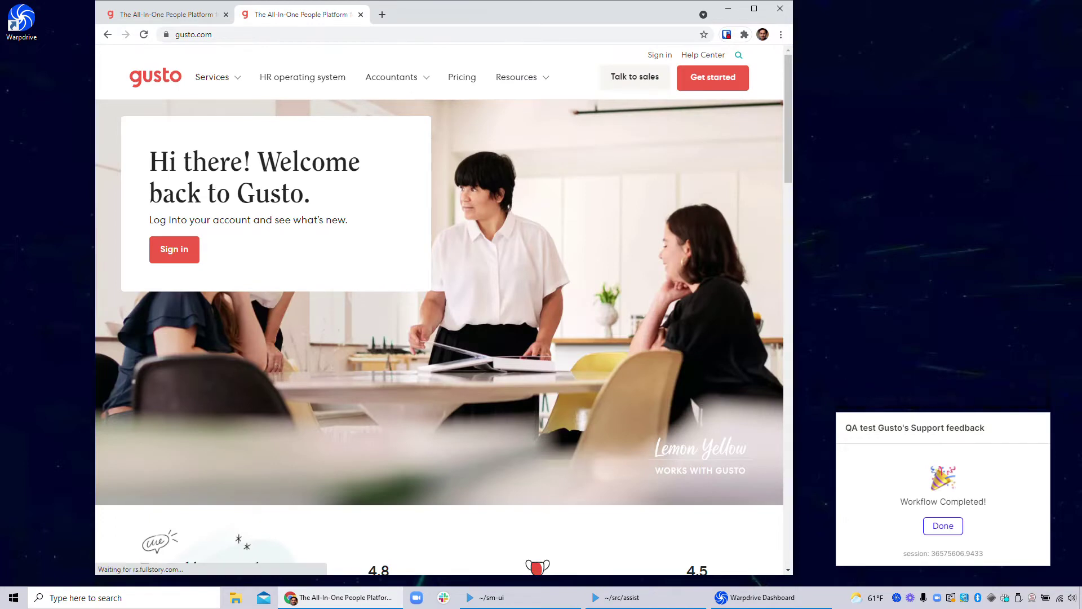
pyautogui.click(943, 525)
pyautogui.click(848, 137)
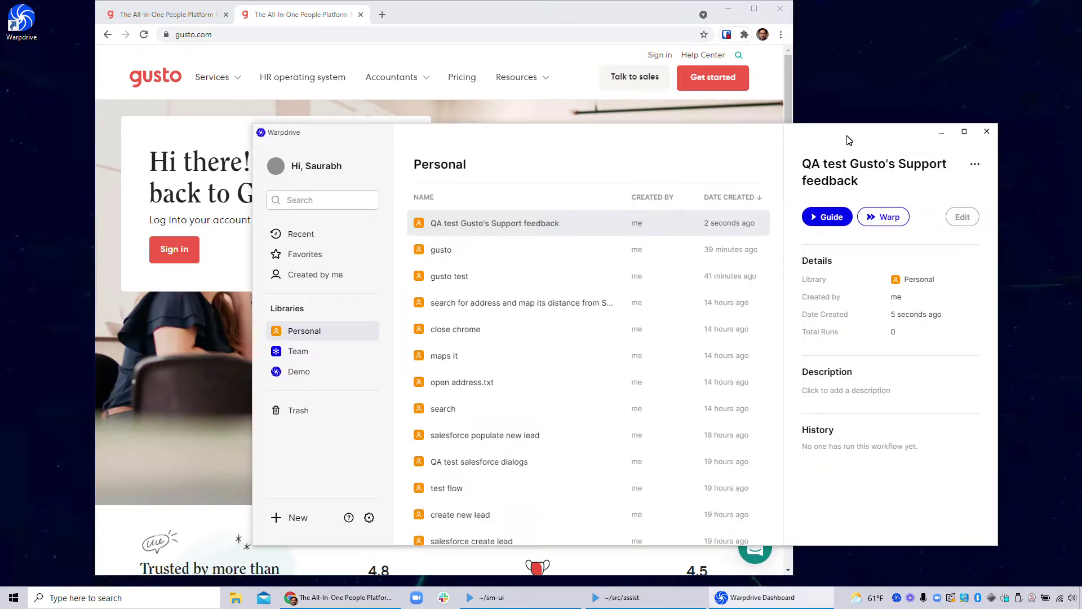
pyautogui.click(361, 14)
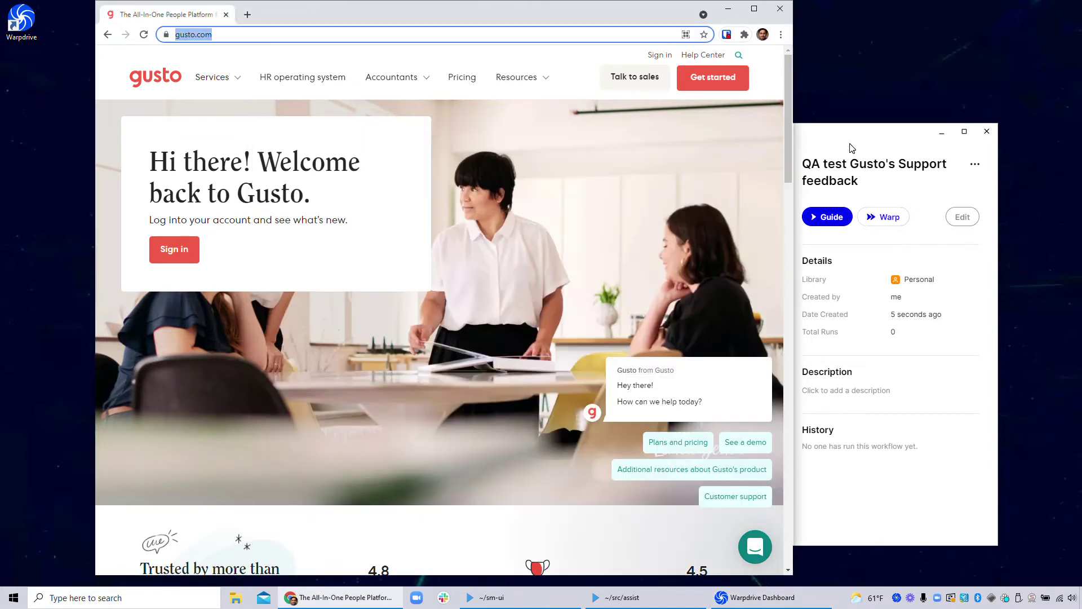
# Open the QA test workflow for editing and complete its Gusto sign-in steps with the saved credentials
pyautogui.click(852, 146)
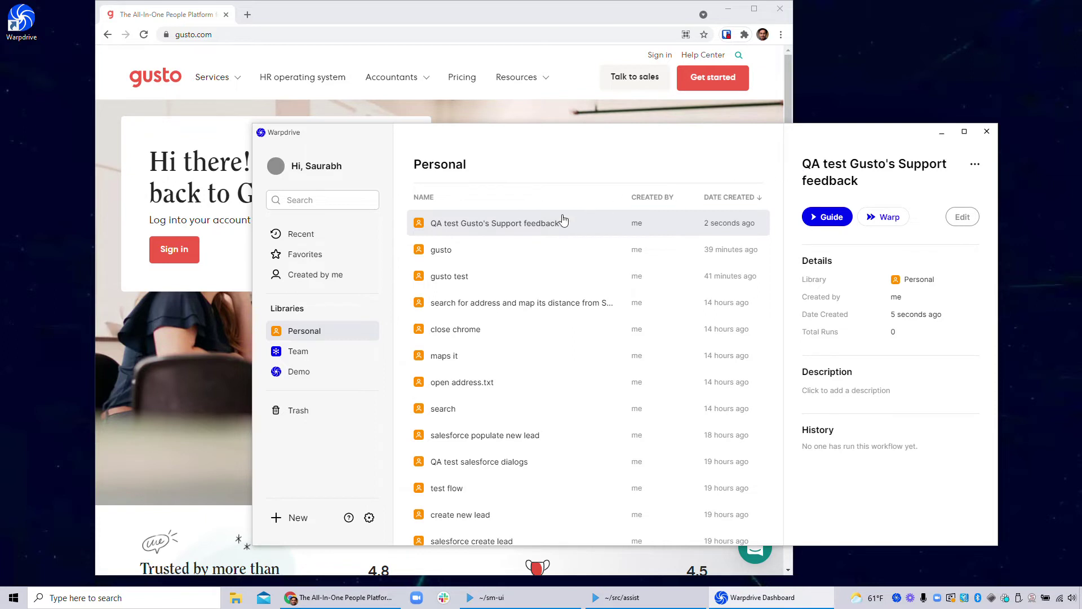
pyautogui.click(962, 218)
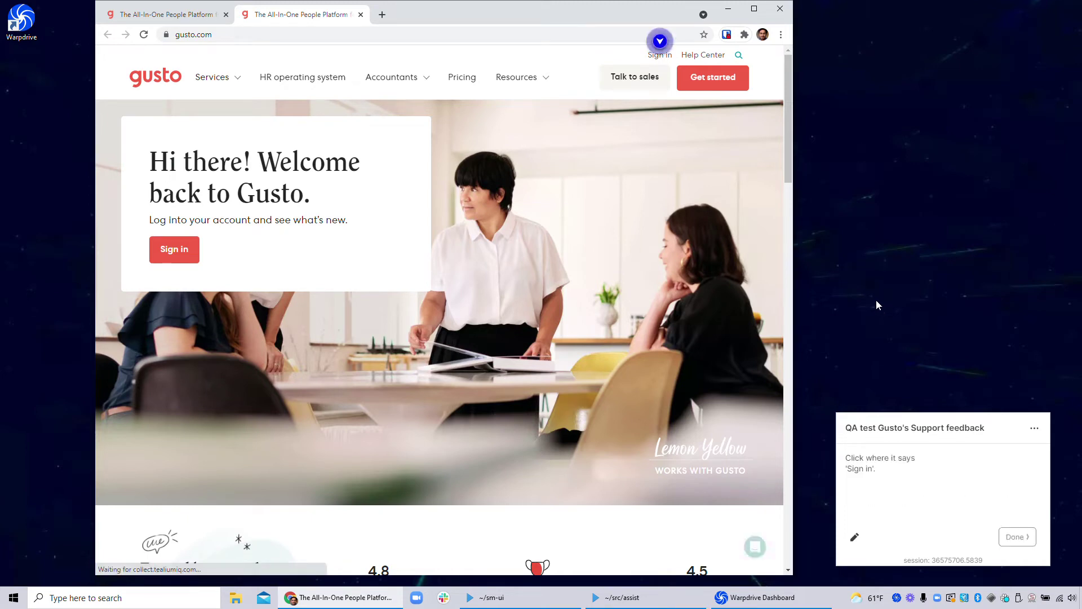
pyautogui.click(660, 56)
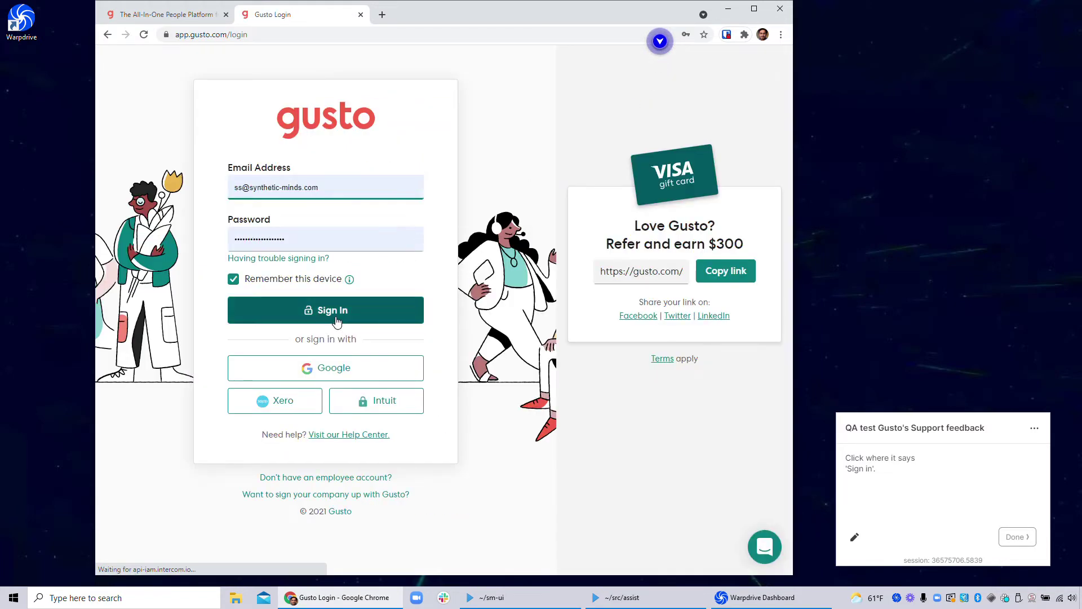
pyautogui.click(1018, 543)
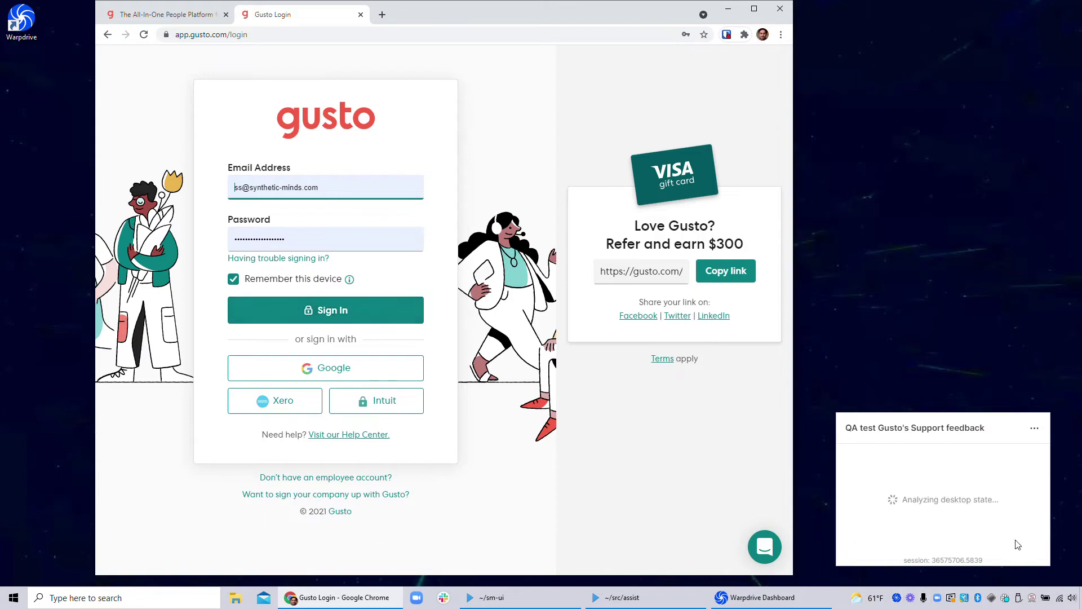
pyautogui.click(325, 313)
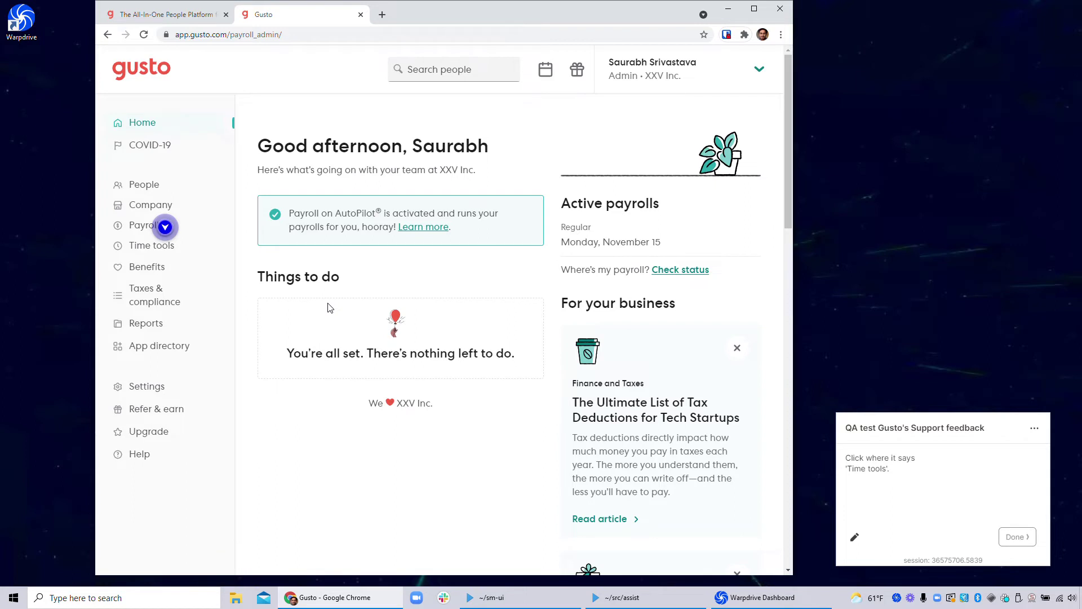
# Follow the workflow to Gusto's Time off page and open the Help Center from its help pane
pyautogui.click(156, 248)
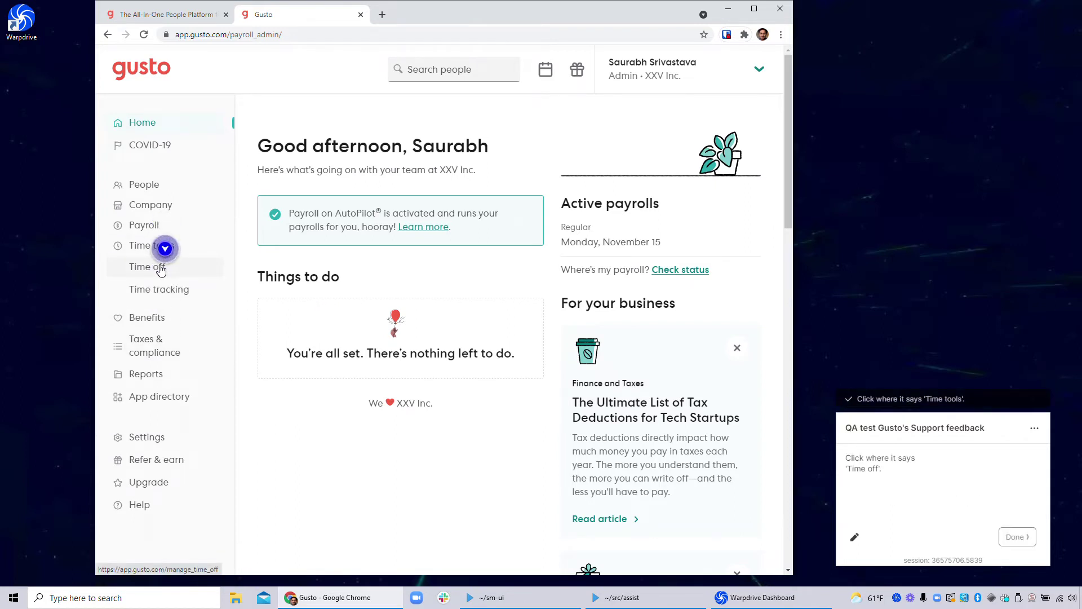
pyautogui.click(160, 269)
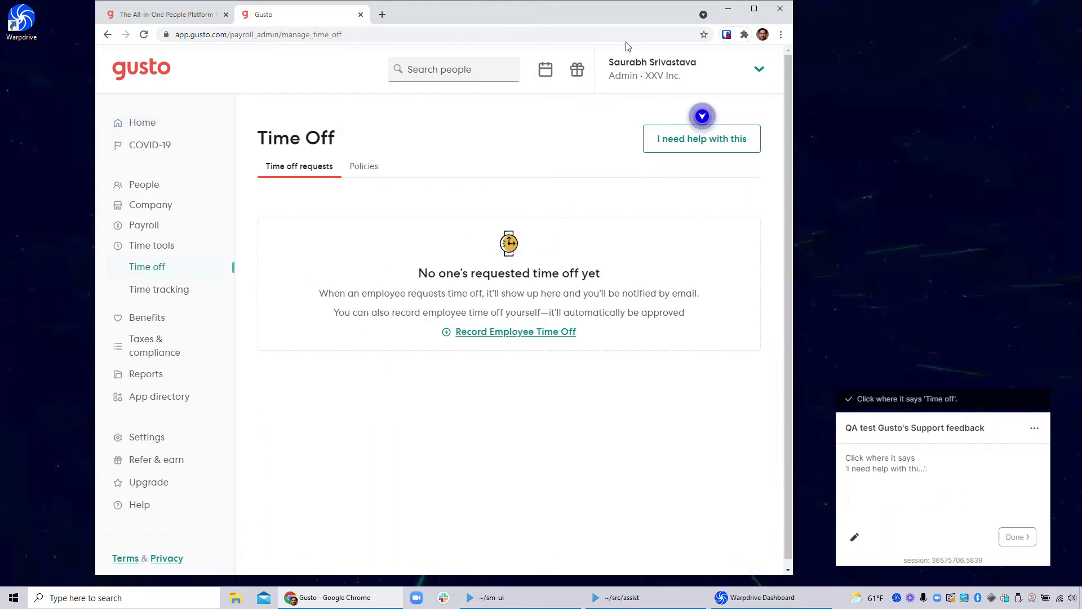
pyautogui.moveTo(616, 15)
pyautogui.mouseDown()
pyautogui.moveTo(566, 26)
pyautogui.moveTo(560, 17)
pyautogui.moveTo(628, 17)
pyautogui.mouseUp()
pyautogui.click(700, 150)
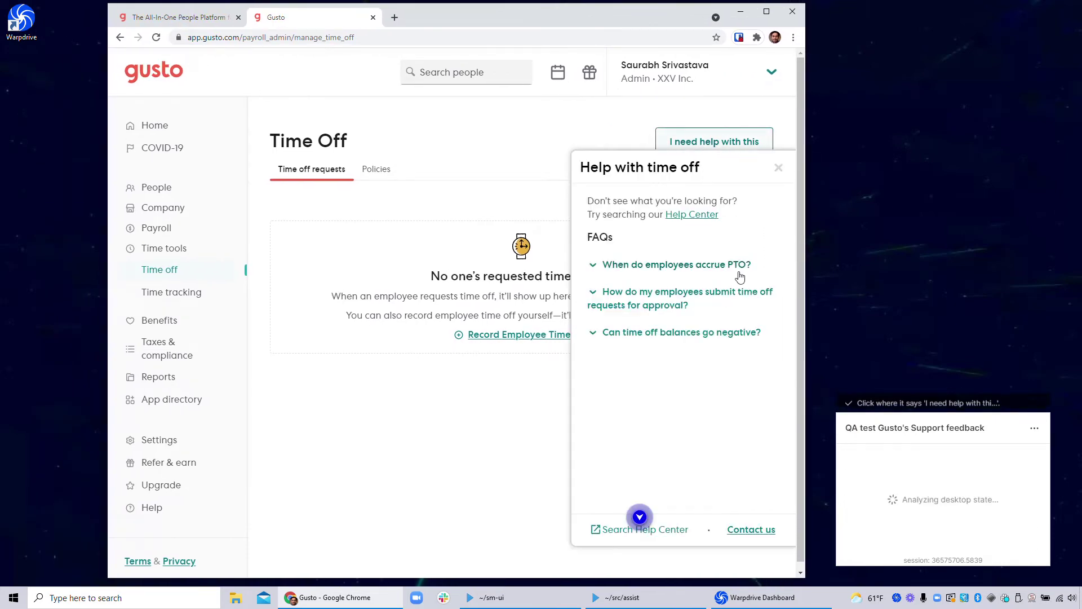
pyautogui.click(651, 532)
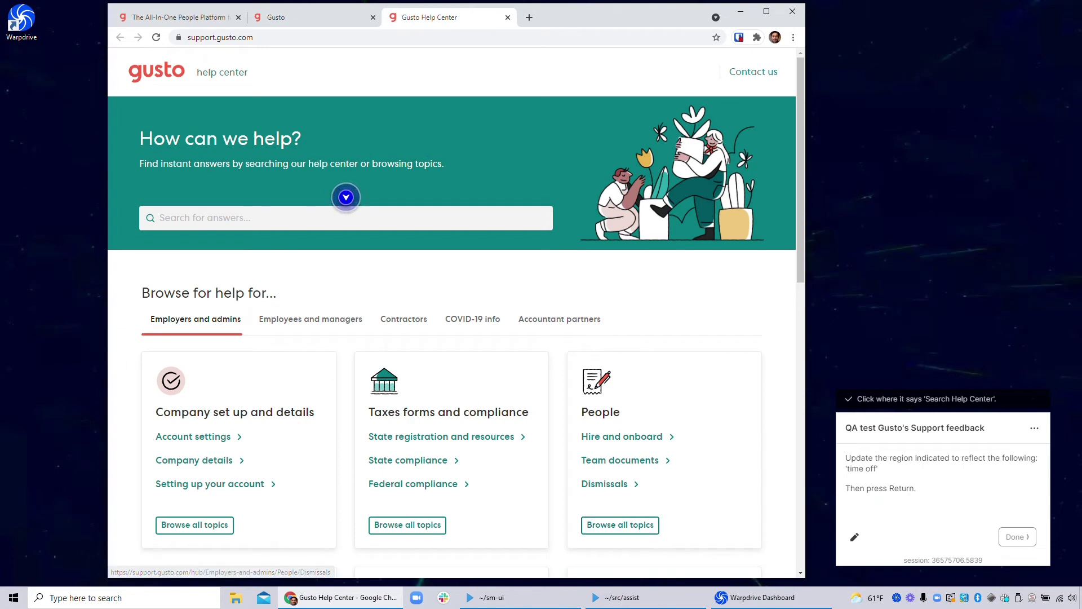
# Search the Help Center for "time off" and mark that workflow step as done
pyautogui.click(346, 217)
pyautogui.write('time off')
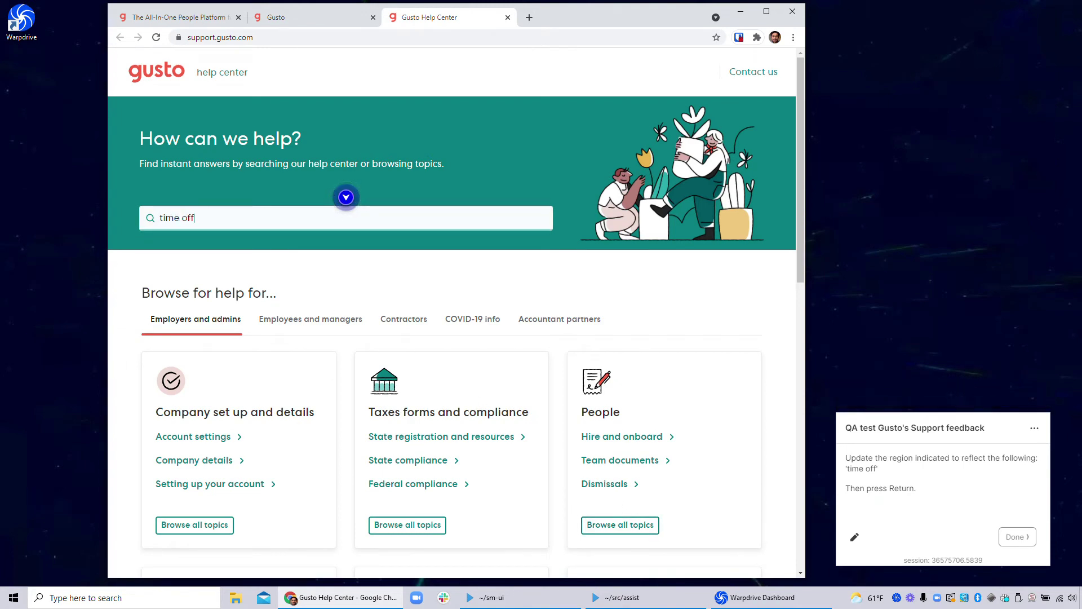
pyautogui.press('Return')
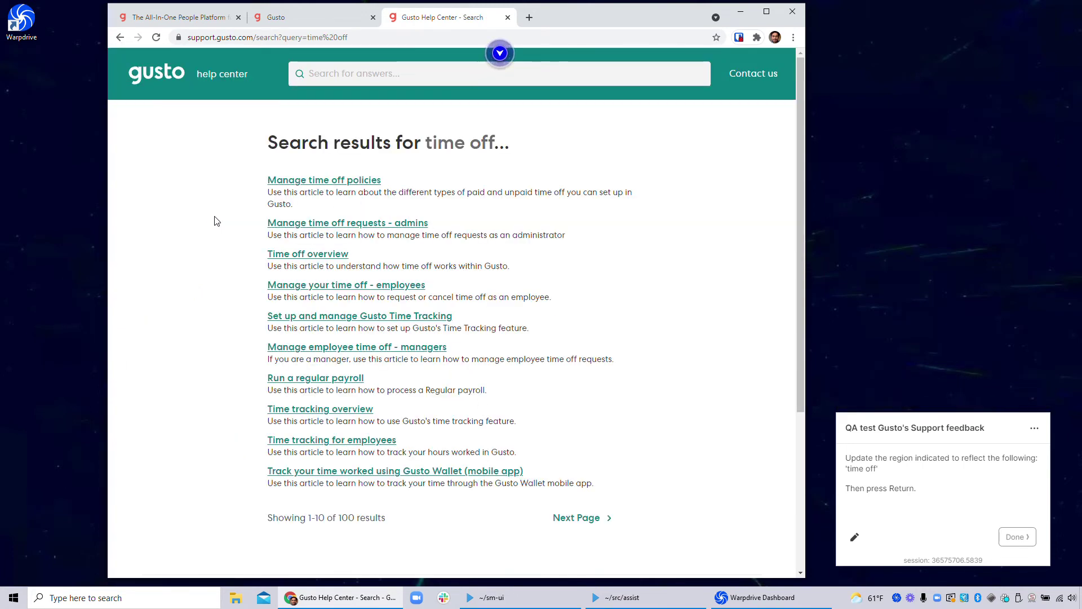
pyautogui.click(1024, 541)
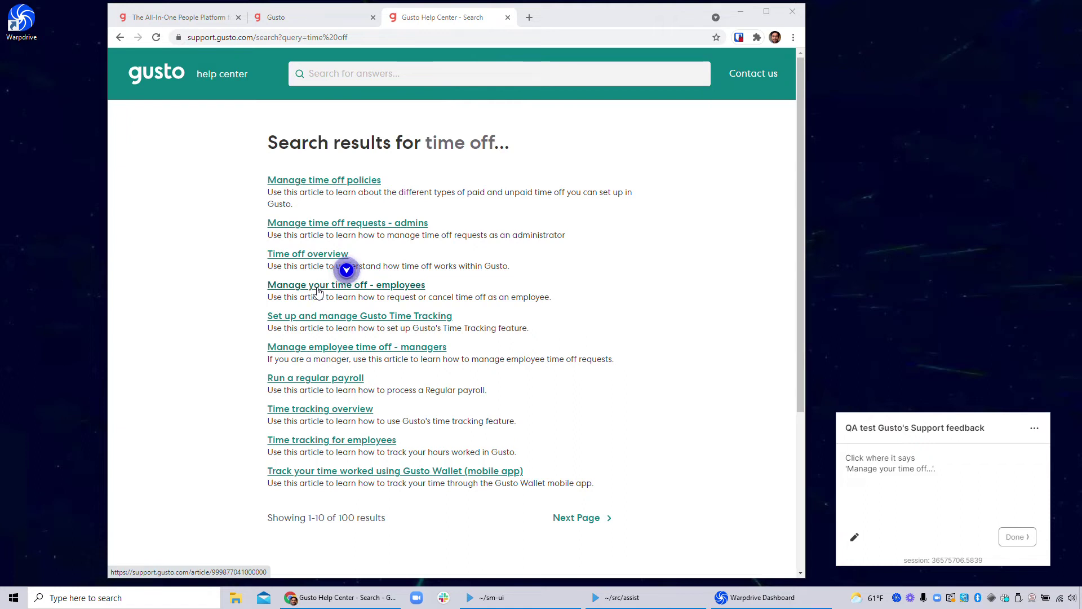
# Change the article step's instructions to: Pick a help article. E.g., "Manage your time off - employees". The warp will continue after you do
pyautogui.click(855, 536)
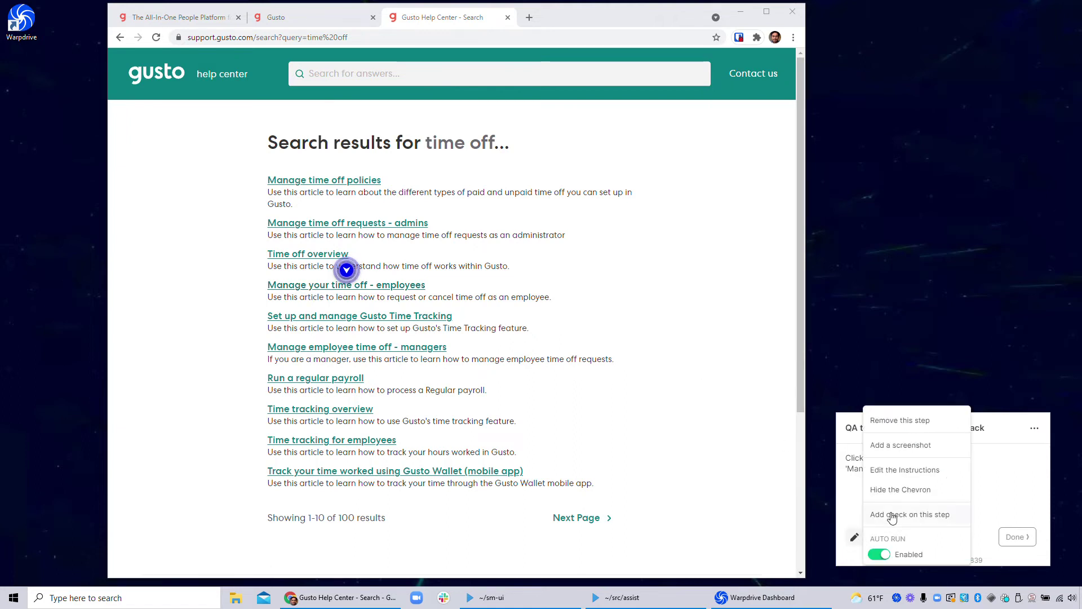
pyautogui.click(888, 472)
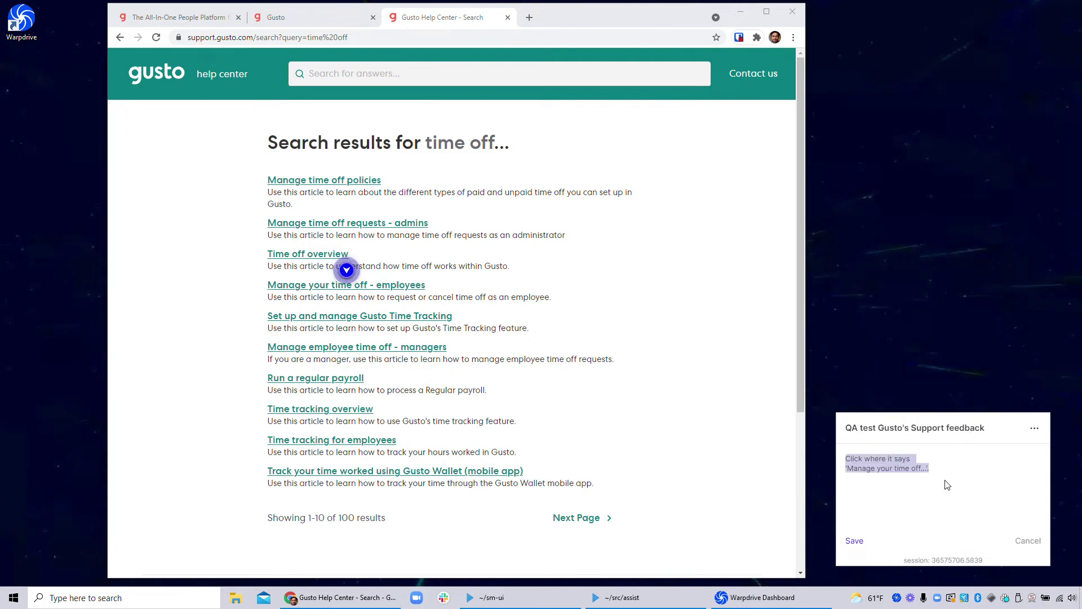
pyautogui.write('Pick a')
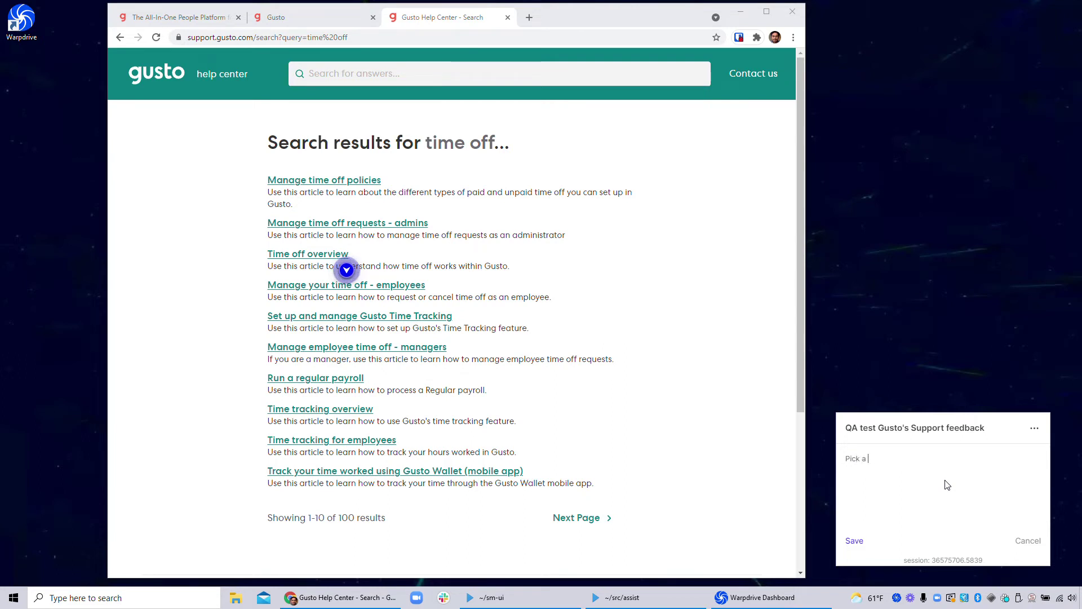
pyautogui.write('n help article.')
pyautogui.write('E.g., "Manage')
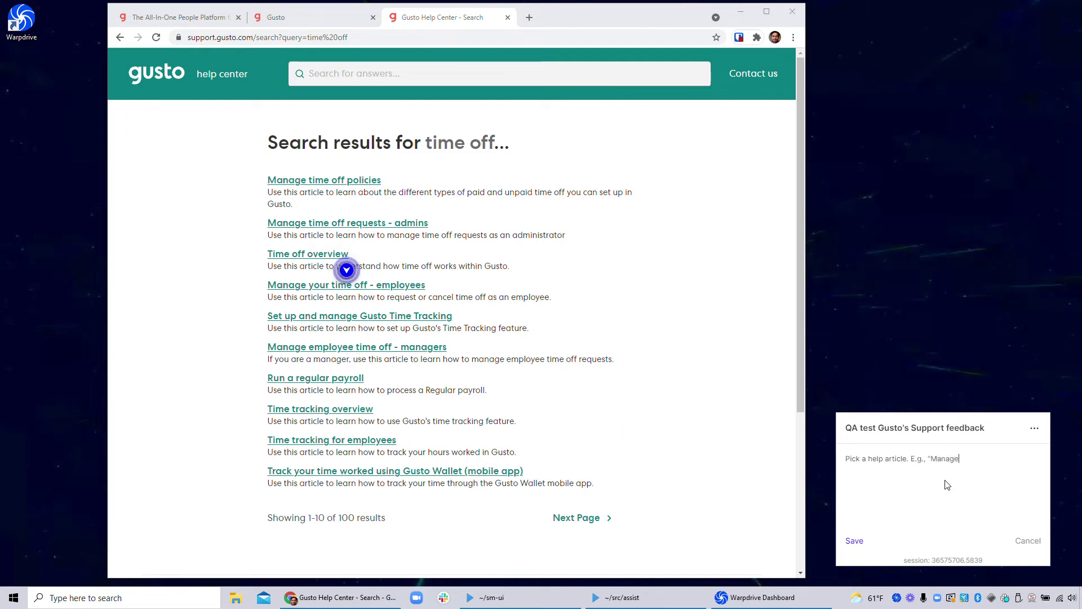
pyautogui.write(' your time off - employees"')
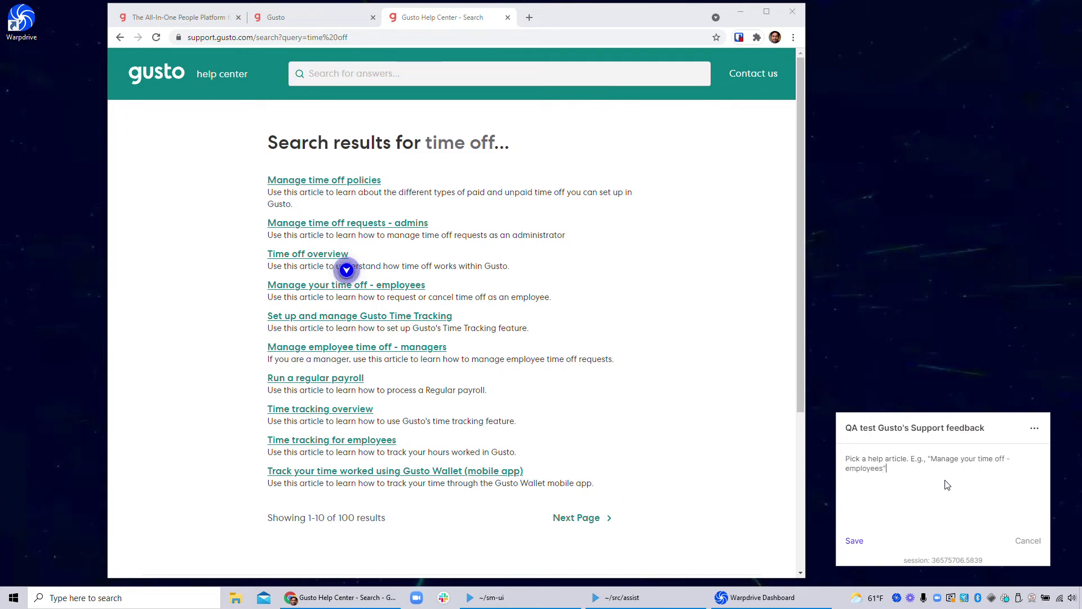
pyautogui.write('. The warp will continue after you do.')
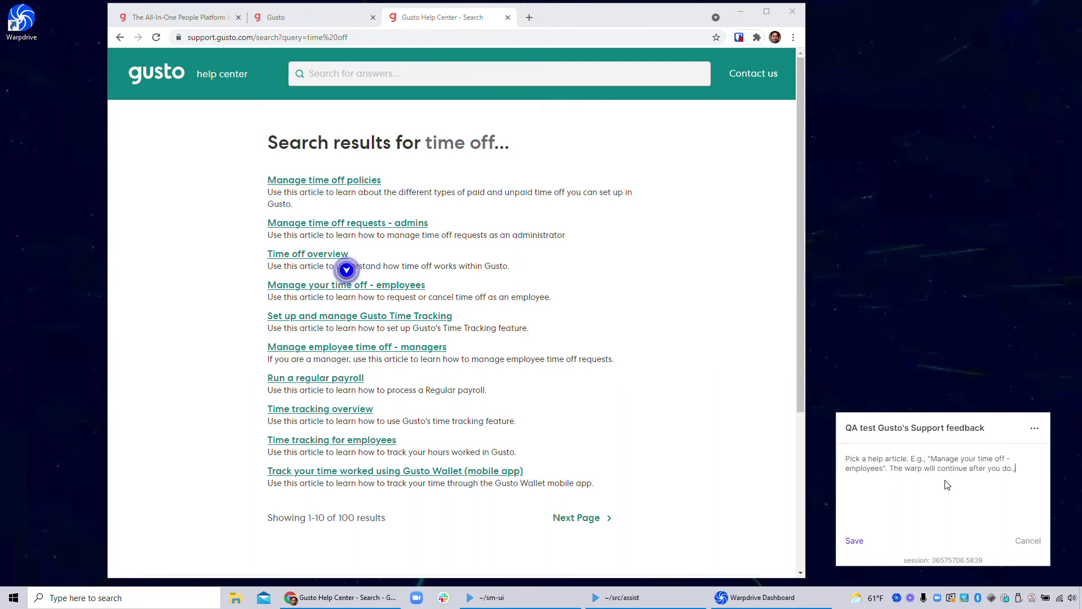
pyautogui.click(854, 541)
# Add a screenshot of the "time off" search results region to the step and advance to the "Manage your time off - employees" article
pyautogui.click(855, 538)
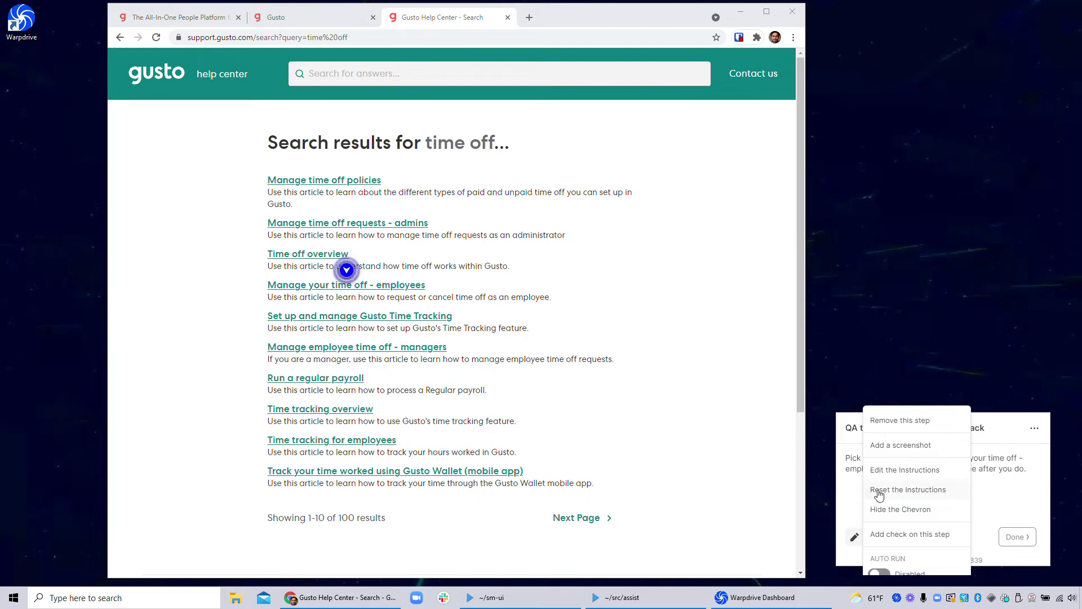
pyautogui.click(892, 447)
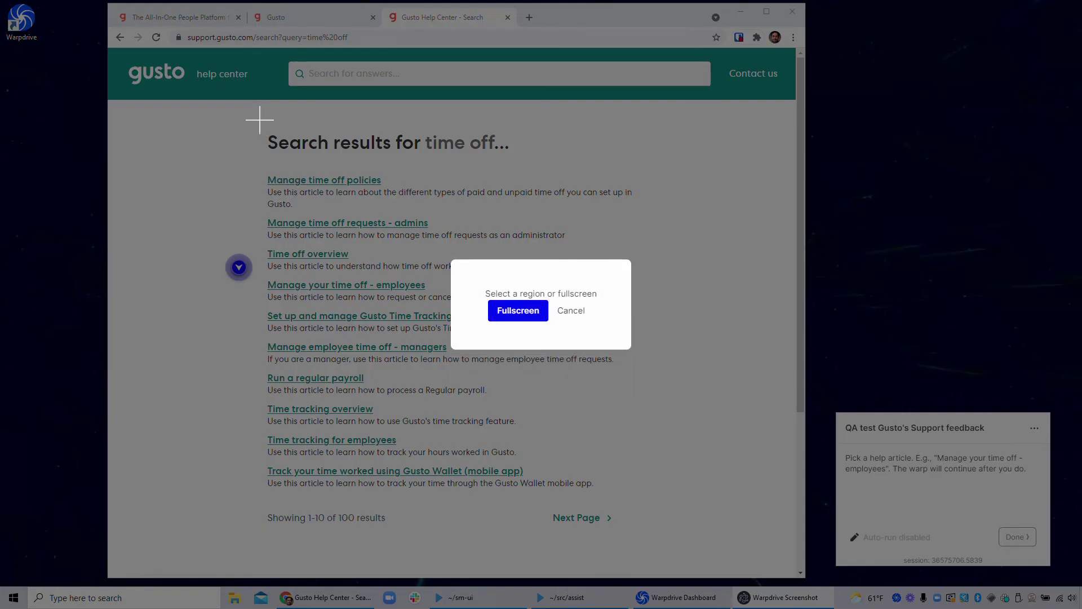
pyautogui.moveTo(256, 118); pyautogui.dragTo(670, 501)
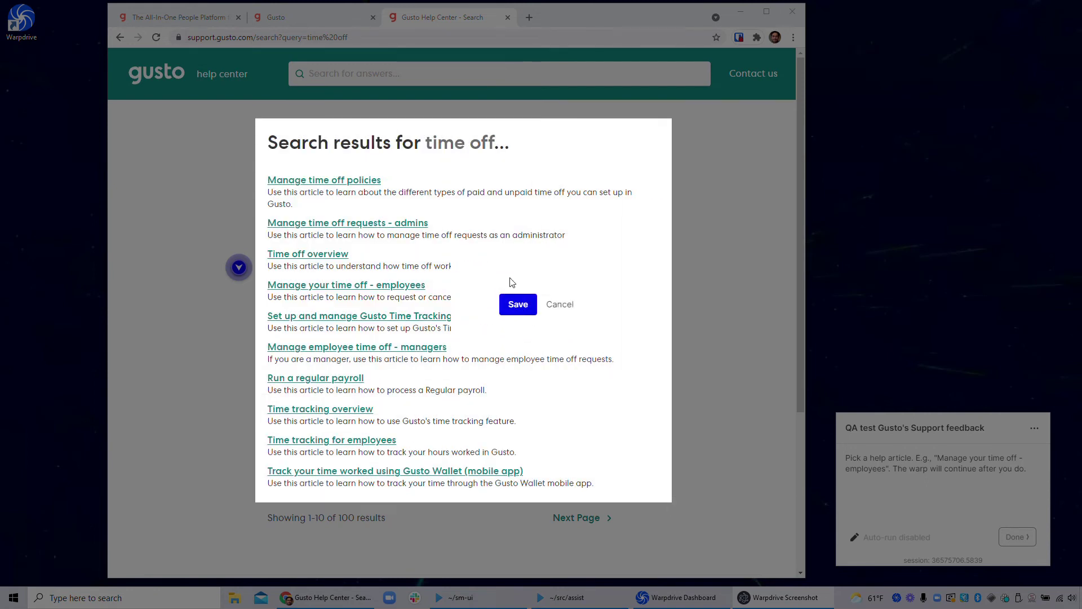
pyautogui.click(518, 304)
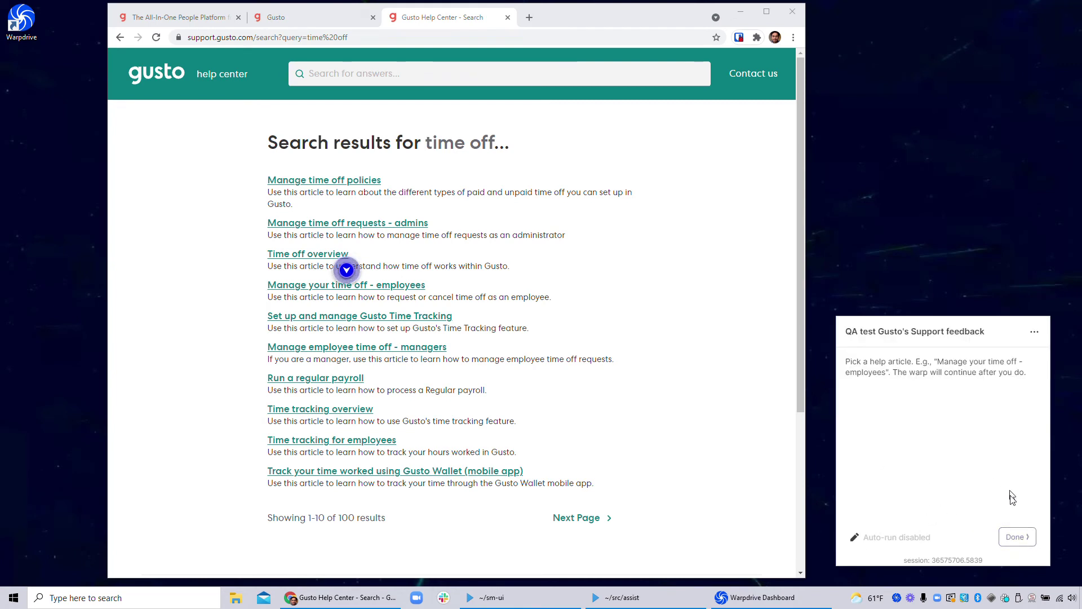
pyautogui.click(1018, 537)
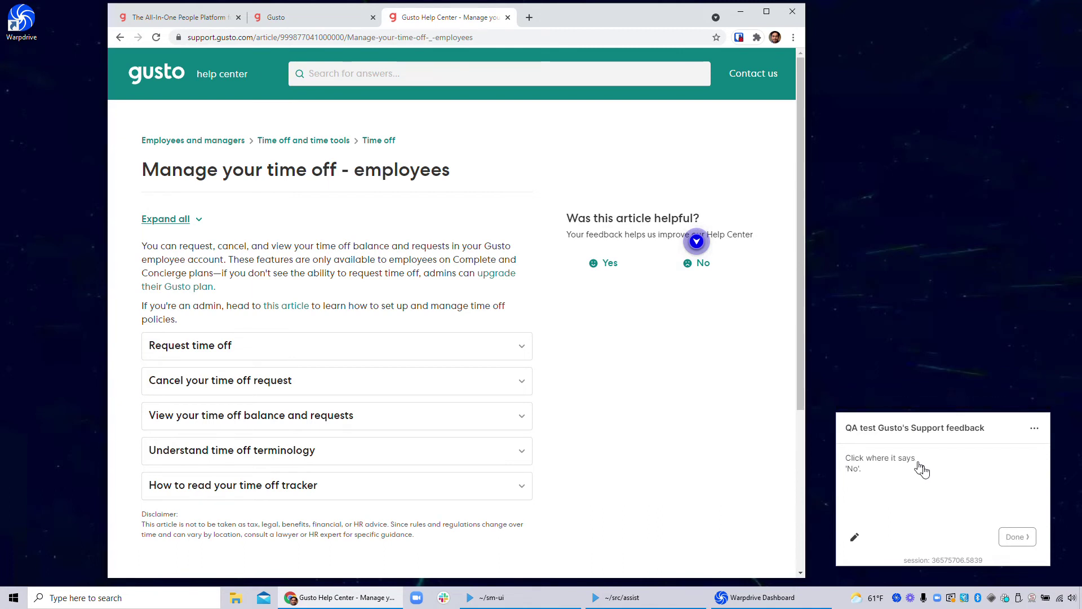
# Exit the workflow editing session at the "No" article feedback step
pyautogui.click(856, 540)
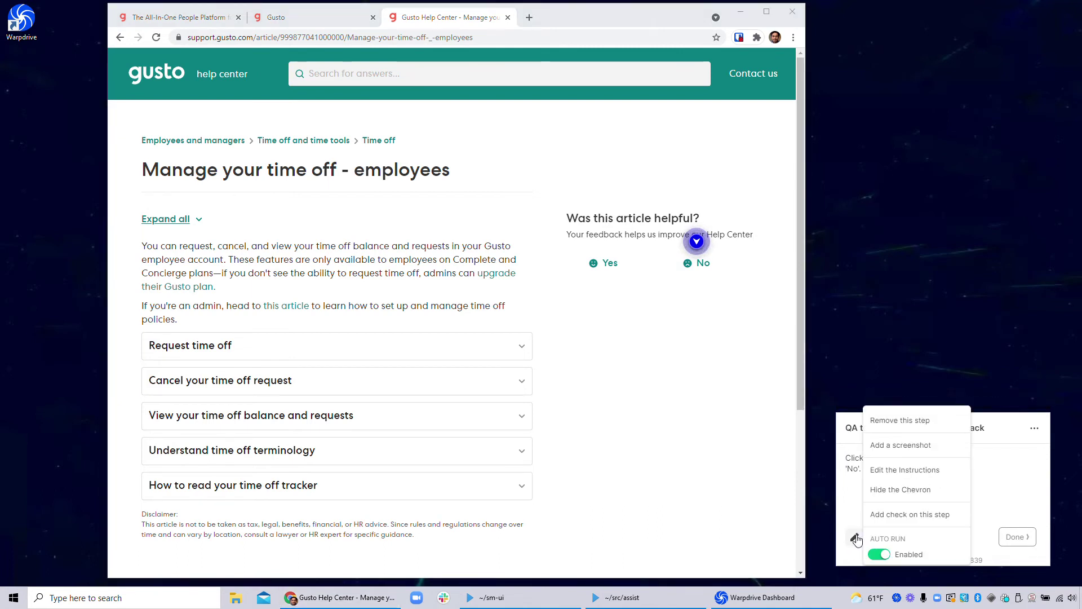
pyautogui.click(1034, 428)
pyautogui.click(961, 484)
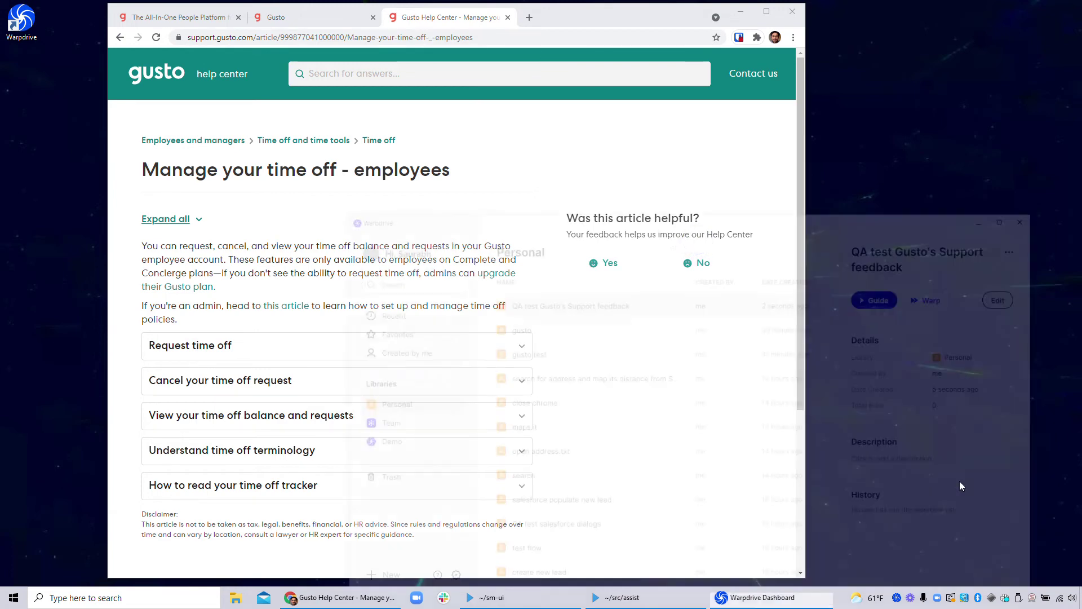
# Sign out of Gusto and close the Help Center and Gusto tabs left open by the editing session
pyautogui.click(508, 18)
pyautogui.click(677, 79)
pyautogui.click(646, 190)
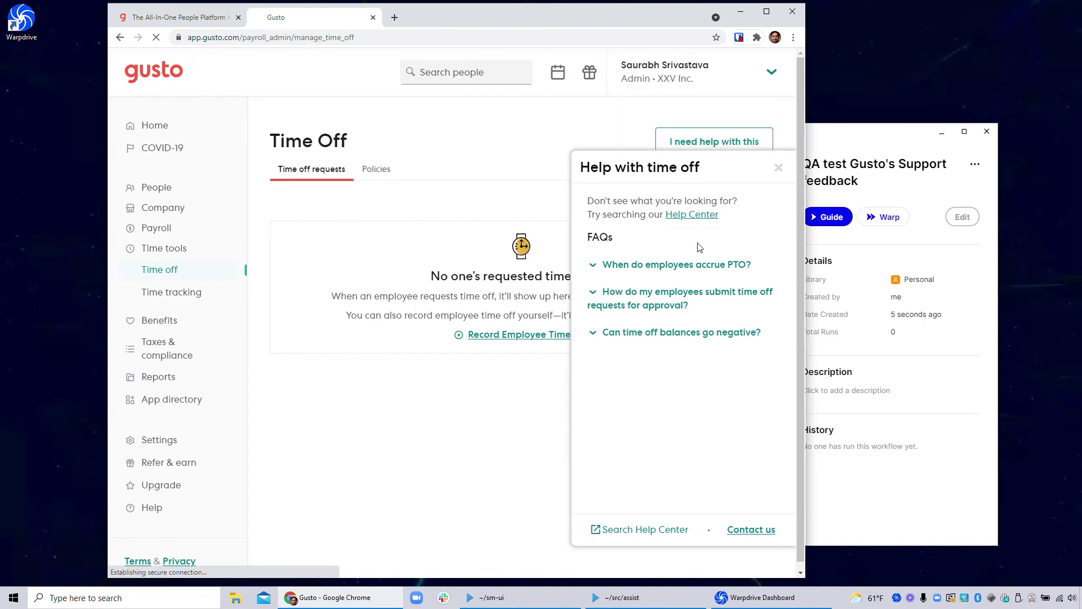
pyautogui.click(373, 18)
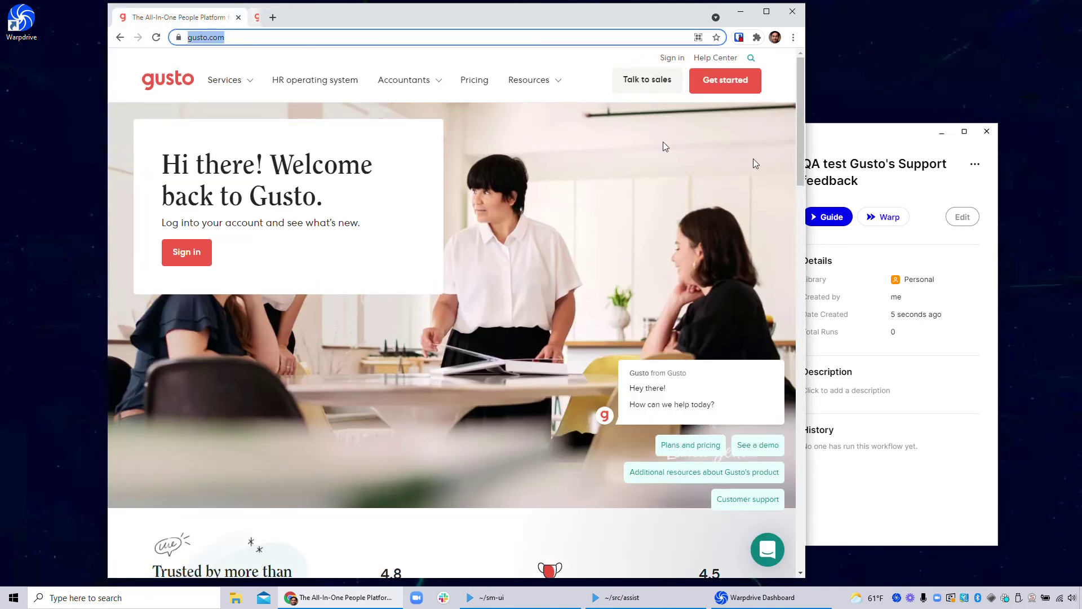
# Run the edited workflow in Warp mode and sign in to Gusto with the saved credentials, up to the help article choice
pyautogui.click(876, 179)
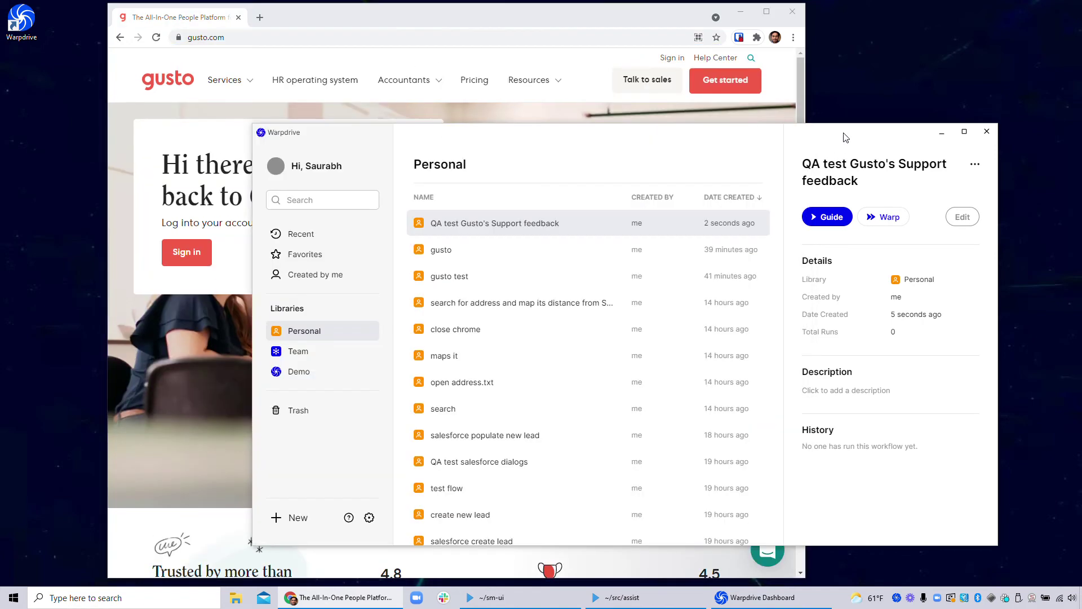
pyautogui.click(870, 224)
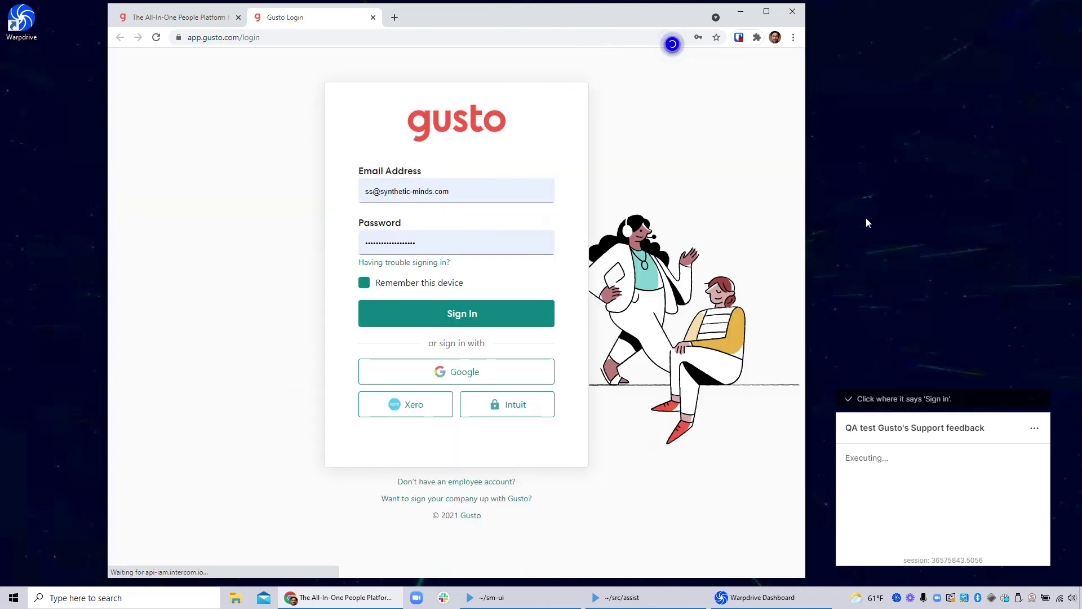
pyautogui.click(338, 314)
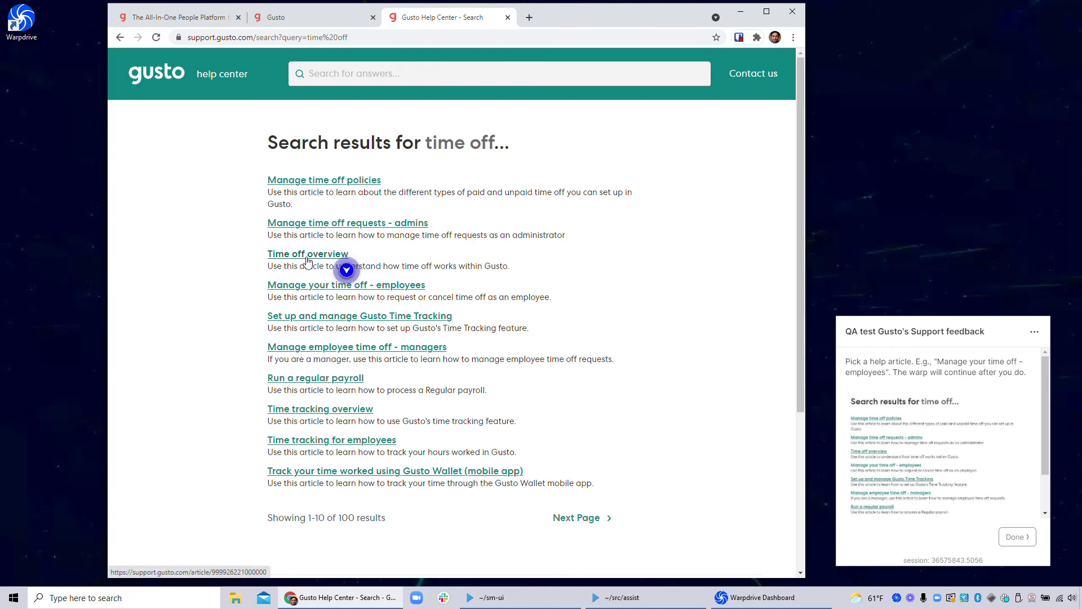
# Pick the "Time off overview" article to resume the warp, and send "No" feedback on it with the comment "QA test"
pyautogui.click(307, 258)
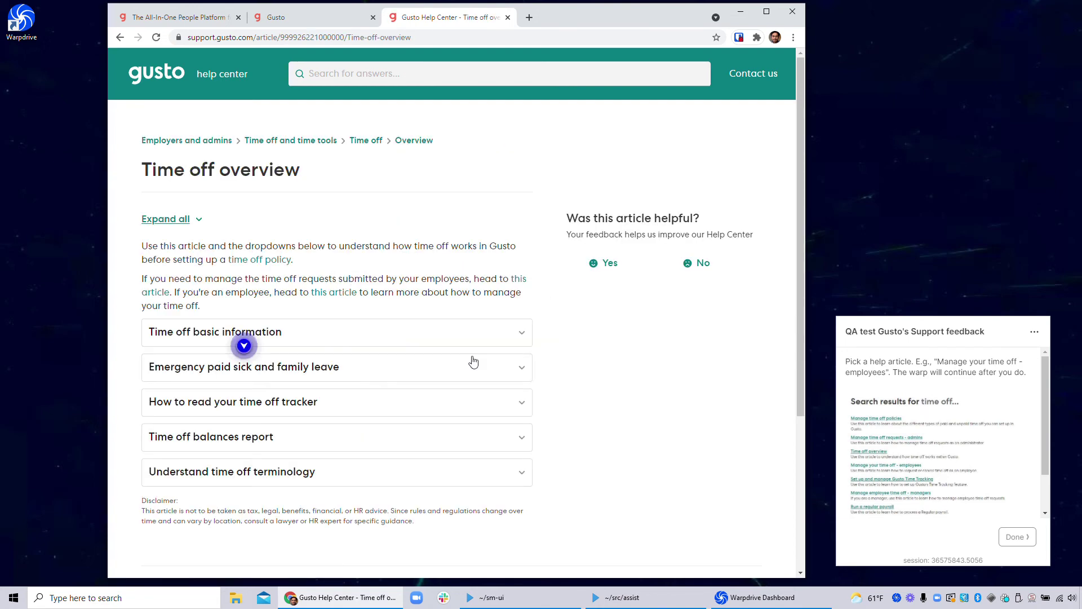
pyautogui.click(1017, 538)
pyautogui.click(697, 262)
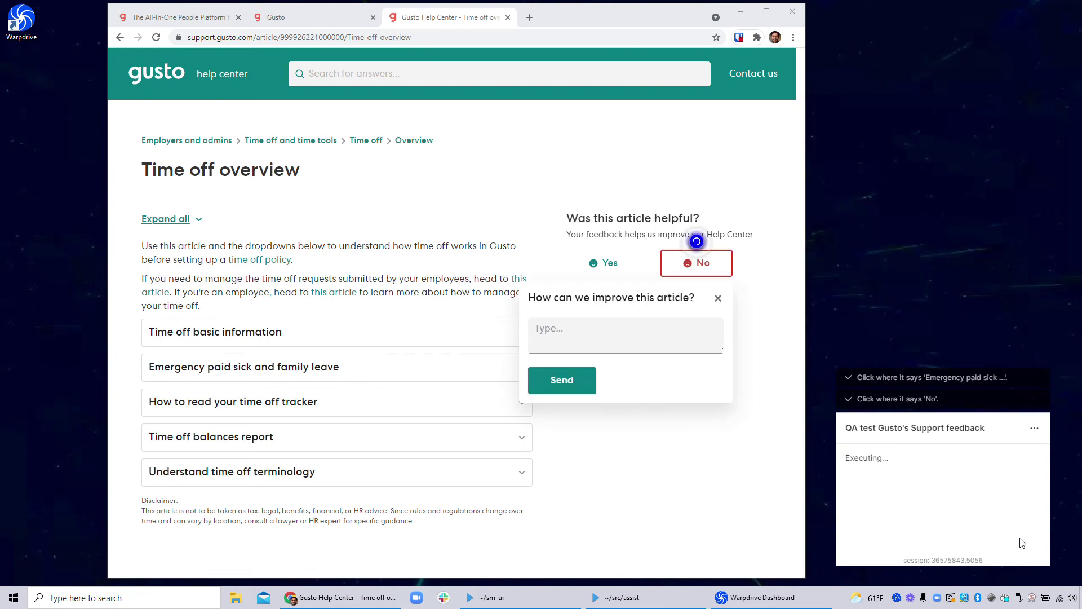
pyautogui.write('QA test')
pyautogui.click(562, 380)
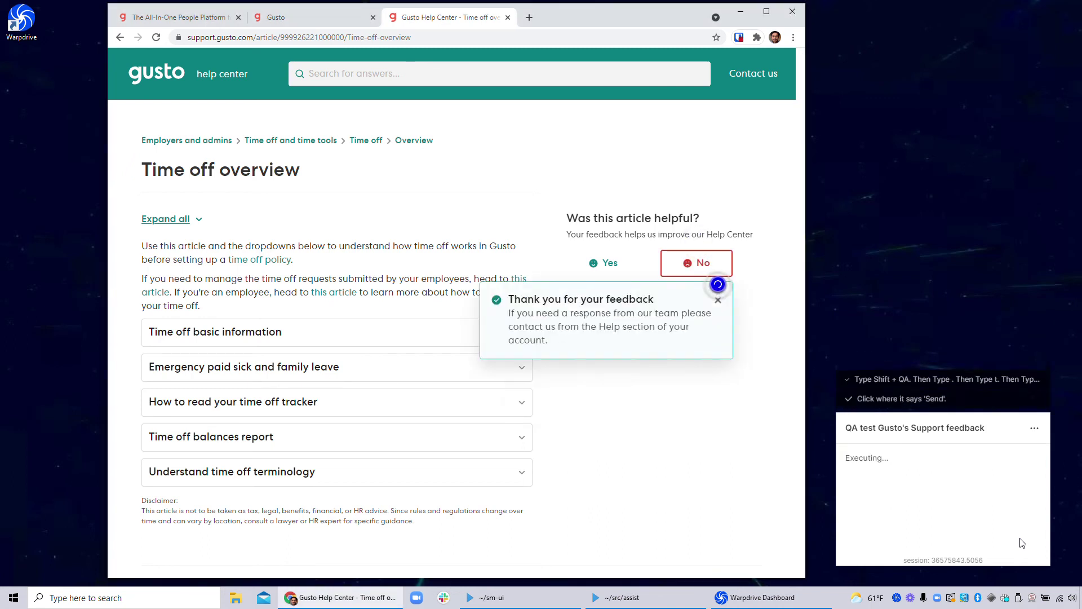
# Rate the article "Yes" and wrap up the workflow run by closing the Help Center page, signing out of Gusto and dismissing the completed run
pyautogui.click(603, 263)
pyautogui.click(790, 279)
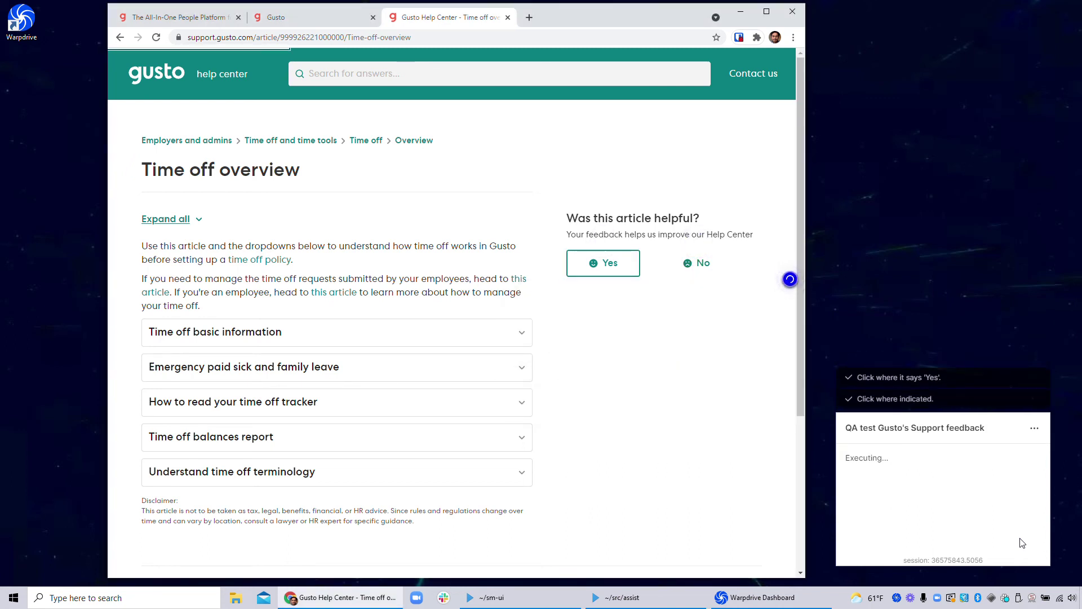
pyautogui.hotkey('ctrl', 'w')
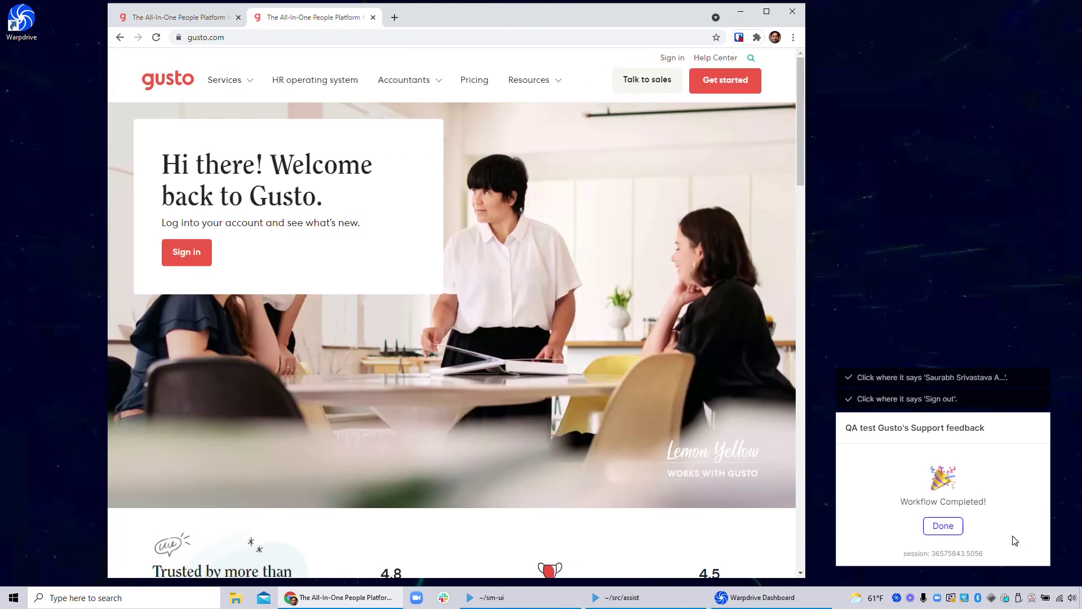
pyautogui.click(944, 526)
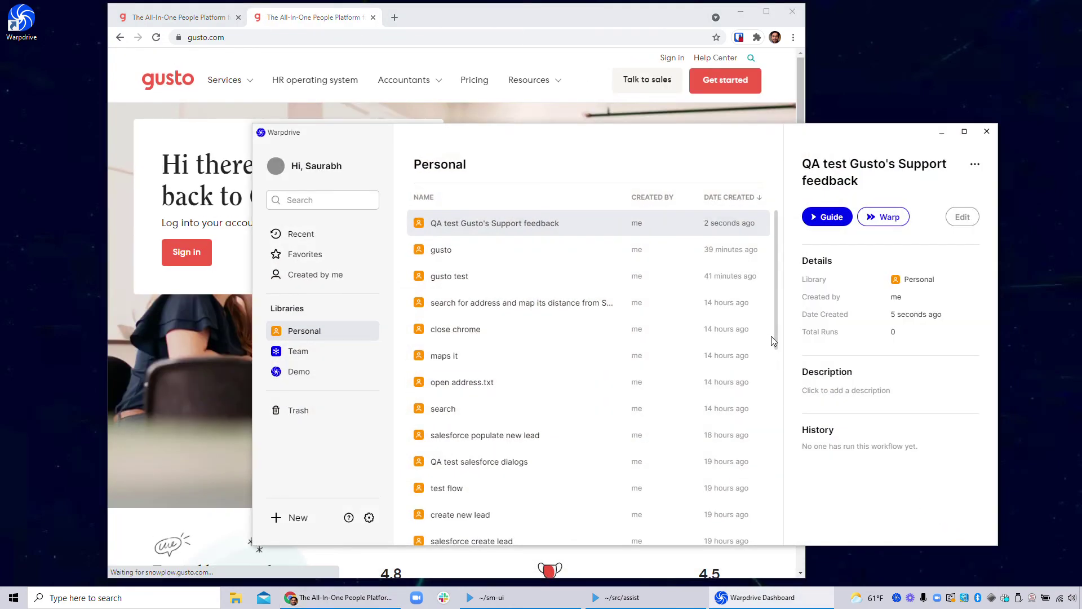